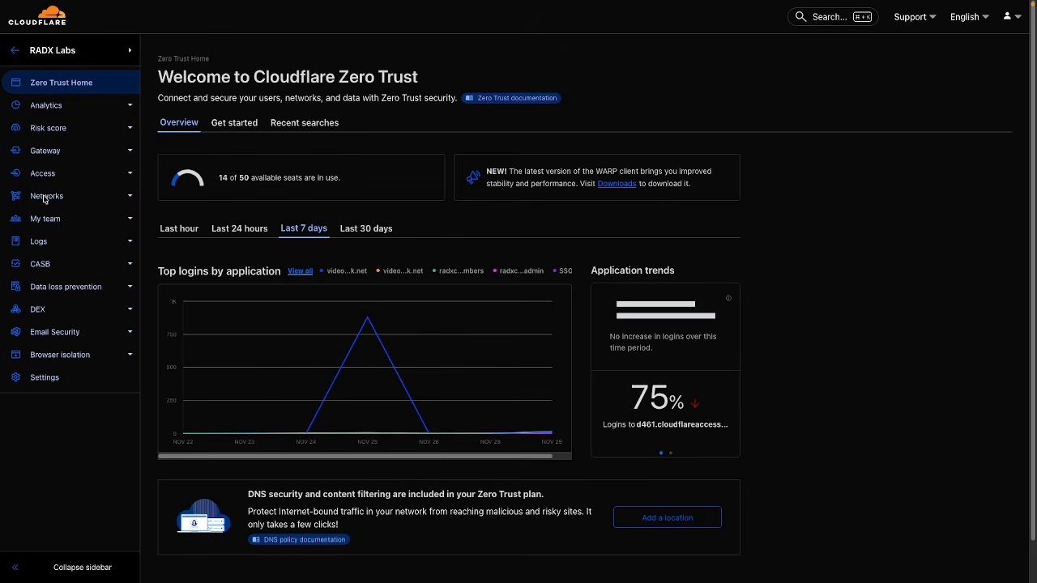
# Step: Create a Cloudflared tunnel under Networks and name it RD
pyautogui.click(44, 198)
pyautogui.click(52, 232)
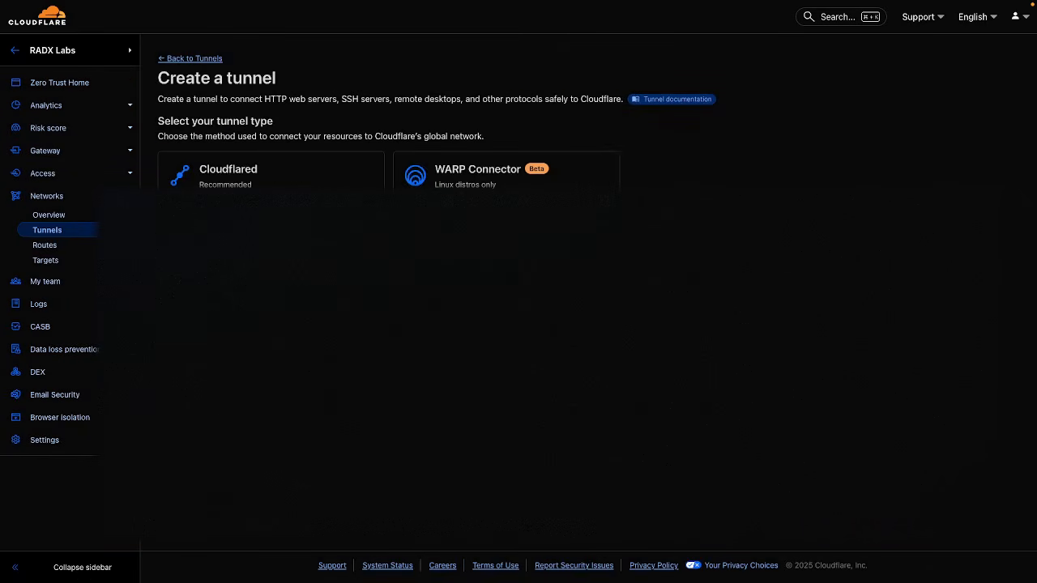
pyautogui.click(223, 272)
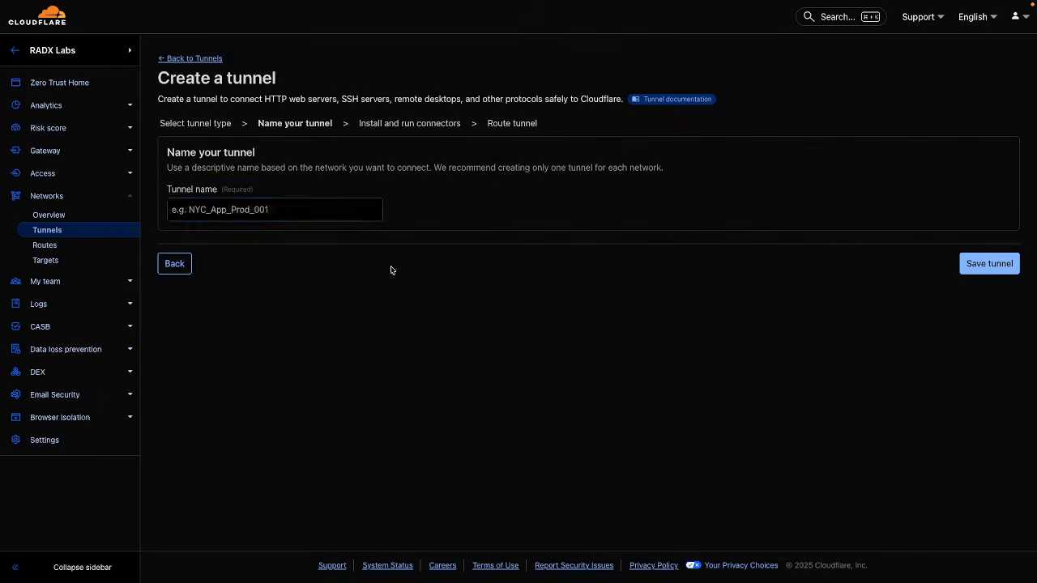
pyautogui.click(224, 211)
pyautogui.write('RD')
pyautogui.press('Return')
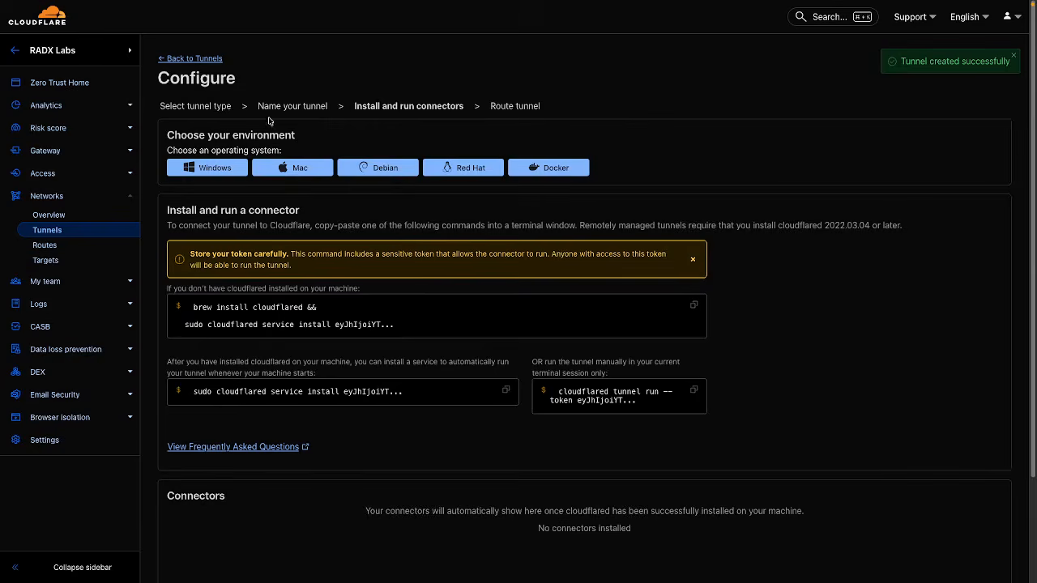
# Step: Return to the tunnel list, open the RD tunnel for editing and change its name to RDP
pyautogui.click(209, 61)
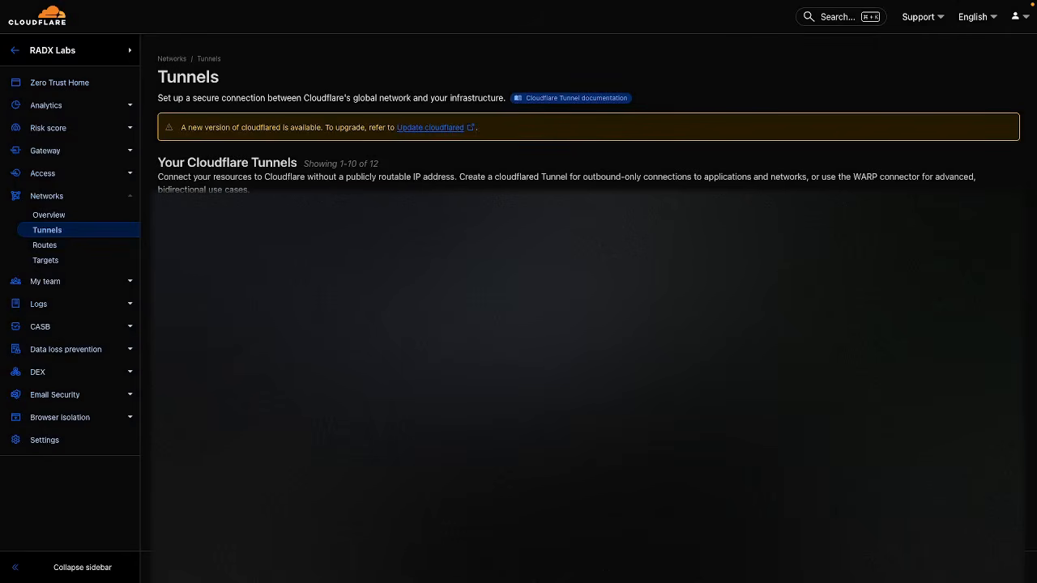
pyautogui.click(305, 227)
pyautogui.click(199, 187)
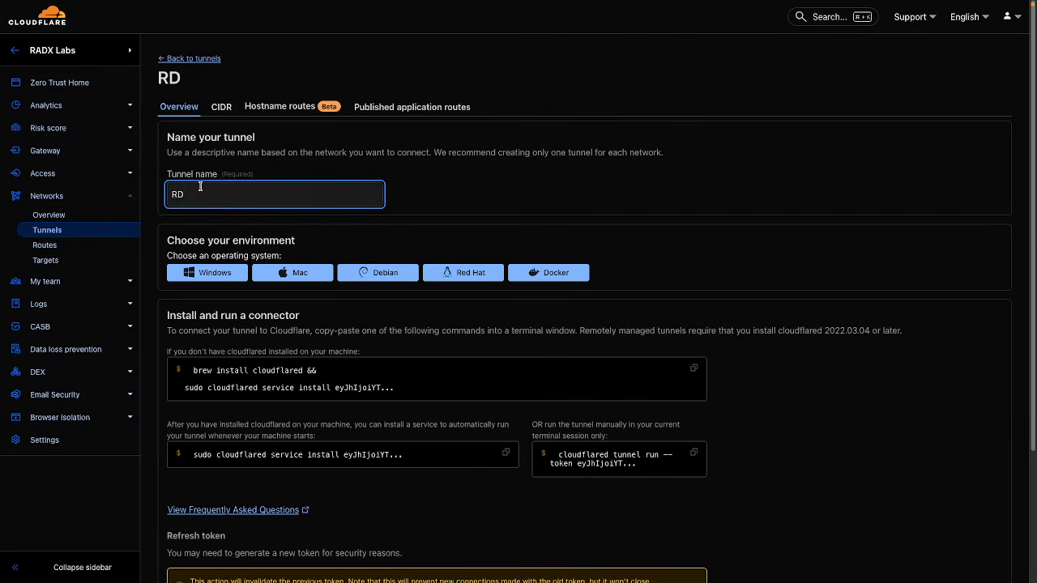
pyautogui.write('P')
pyautogui.click(417, 215)
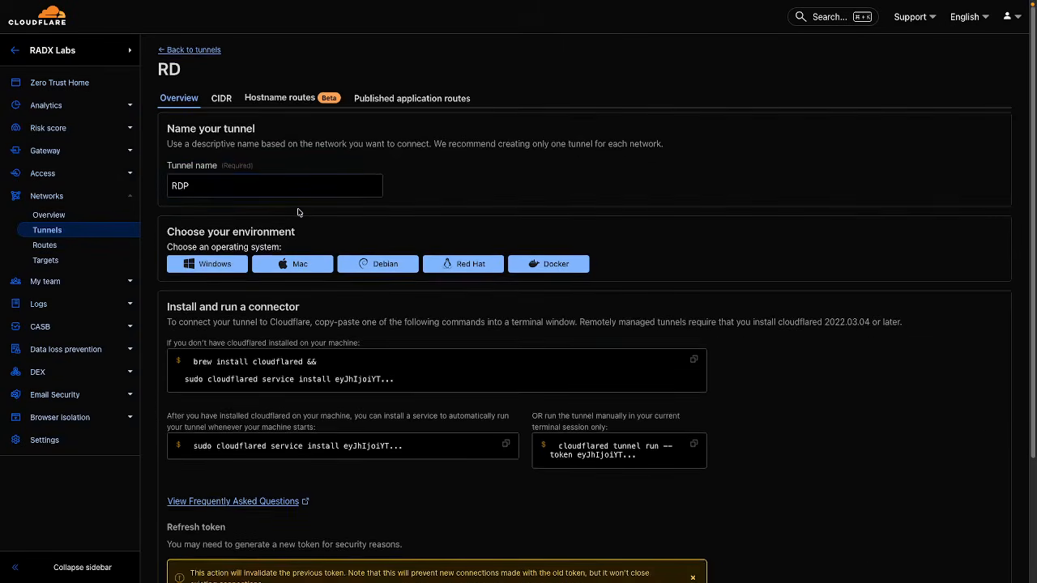
# Step: Choose the Windows 64-bit environment for the connector and copy its cloudflared.exe service install command
pyautogui.click(208, 264)
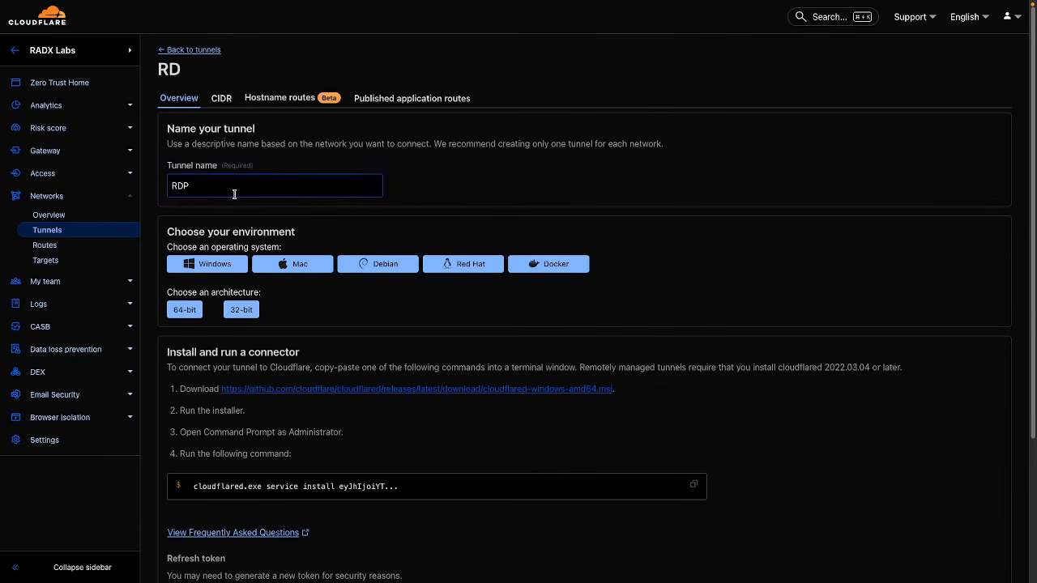
pyautogui.click(197, 313)
pyautogui.moveTo(218, 392); pyautogui.dragTo(528, 398)
pyautogui.click(690, 400)
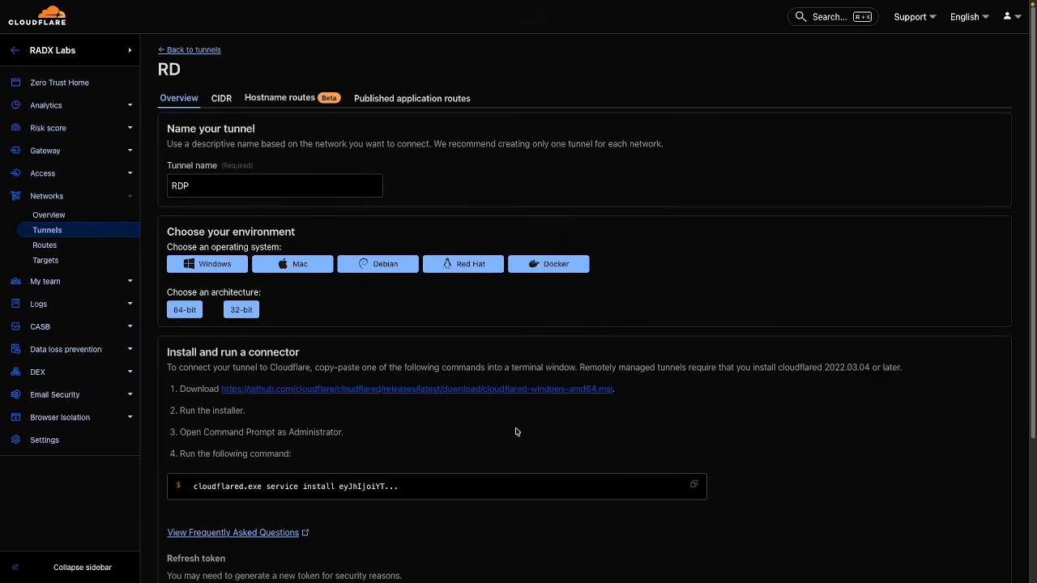
pyautogui.click(693, 482)
# Step: Switch to the Windows remote session and open Command Prompt as administrator, allowing it to make changes
pyautogui.moveTo(410, 580)
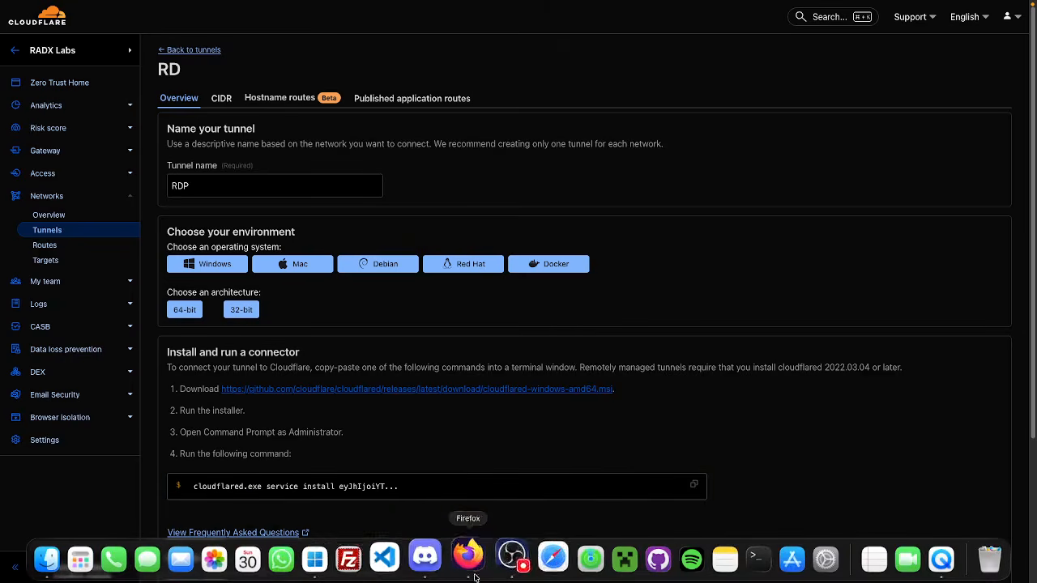
pyautogui.click(348, 564)
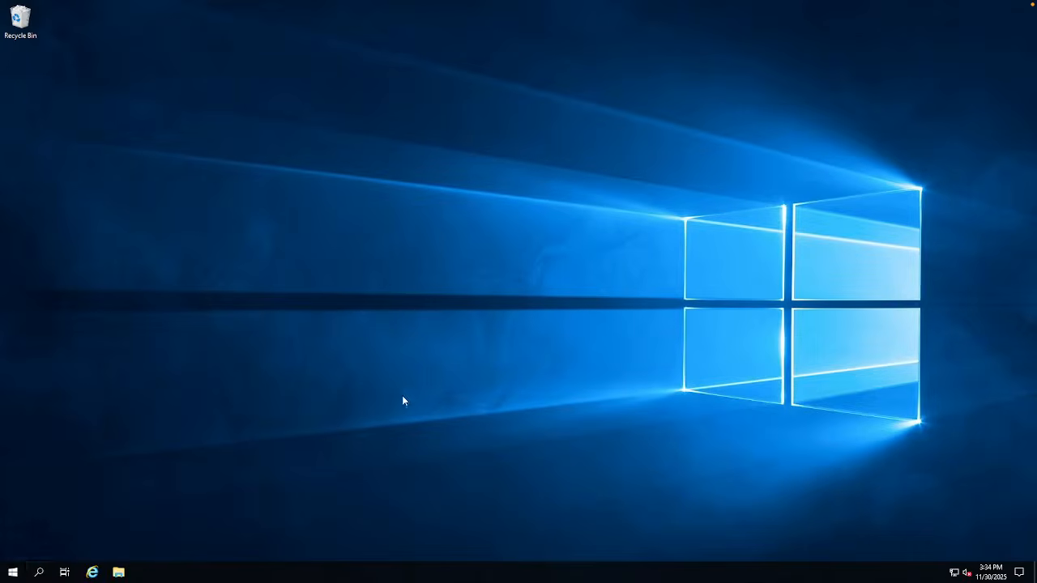
pyautogui.click(38, 573)
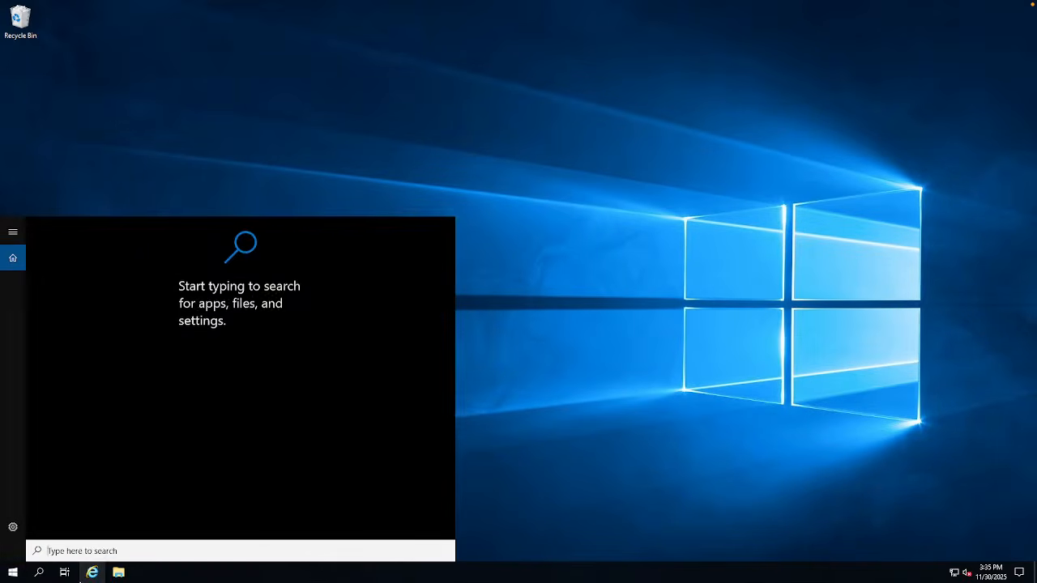
pyautogui.write('cm')
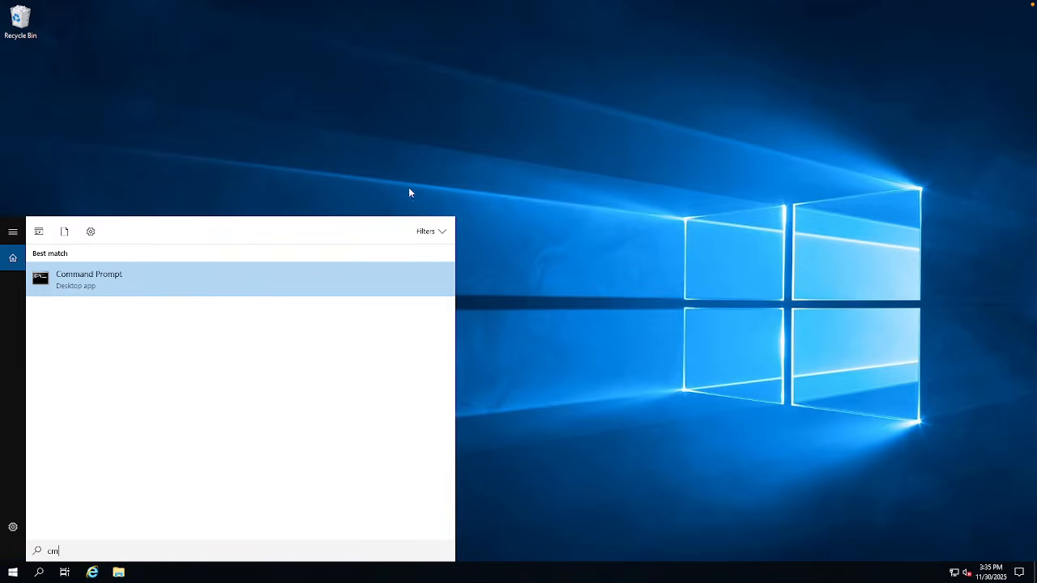
pyautogui.rightClick(444, 276)
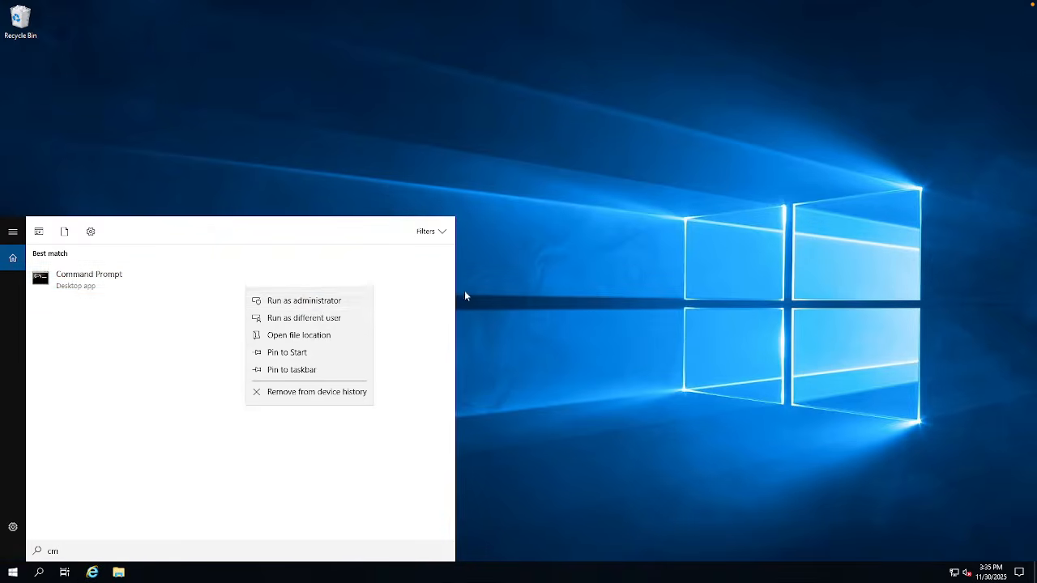
pyautogui.click(320, 302)
pyautogui.click(461, 355)
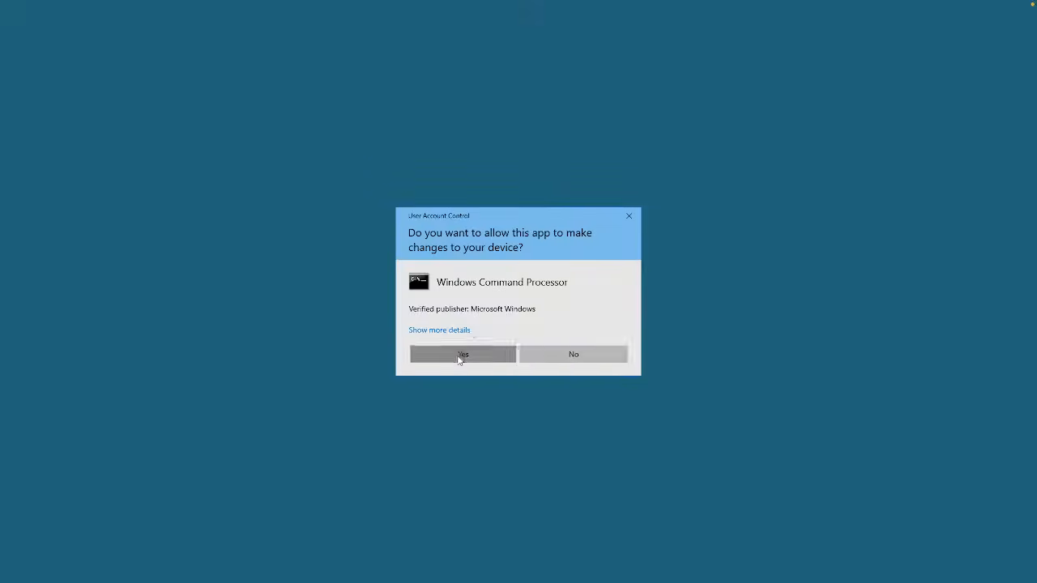
# Step: Run the copied cloudflared.exe service install command with the tunnel token, and close Command Prompt
pyautogui.rightClick(348, 219)
pyautogui.press('Return')
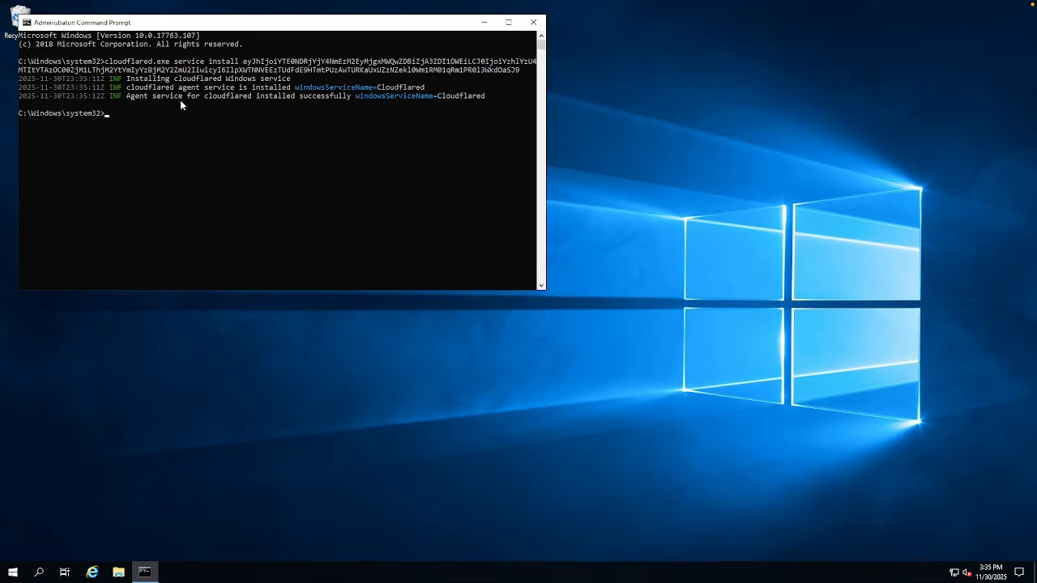
pyautogui.click(533, 22)
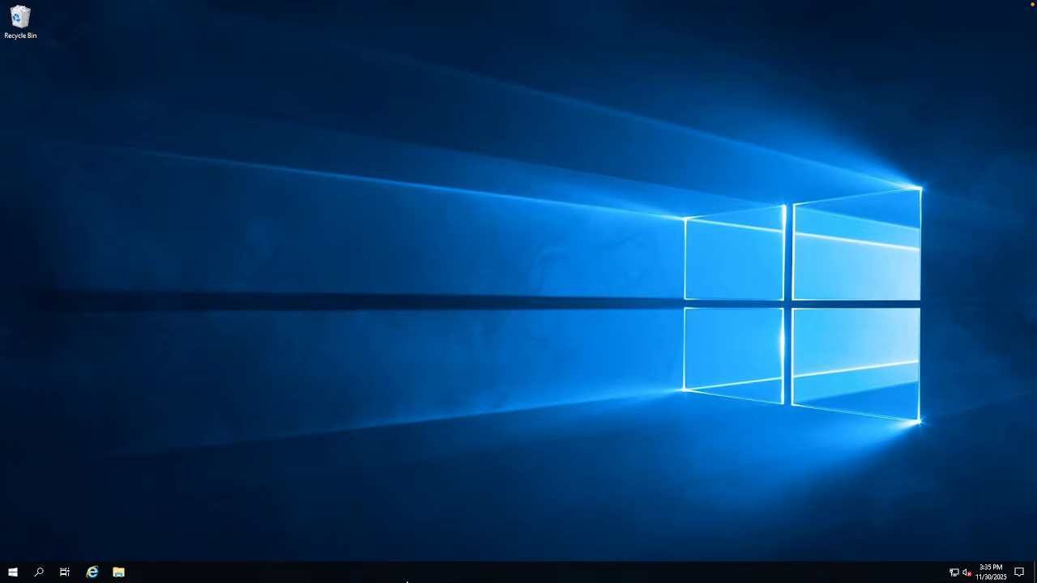
# Step: Switch back to the Cloudflare dashboard in Firefox, rename the RD tunnel to RDP and save it
pyautogui.moveTo(394, 571)
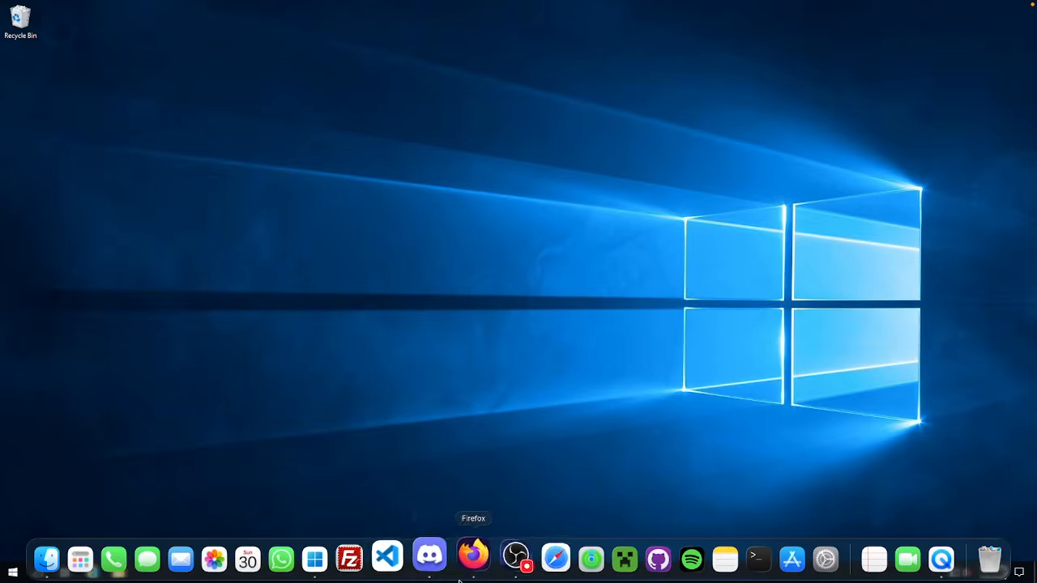
pyautogui.click(469, 572)
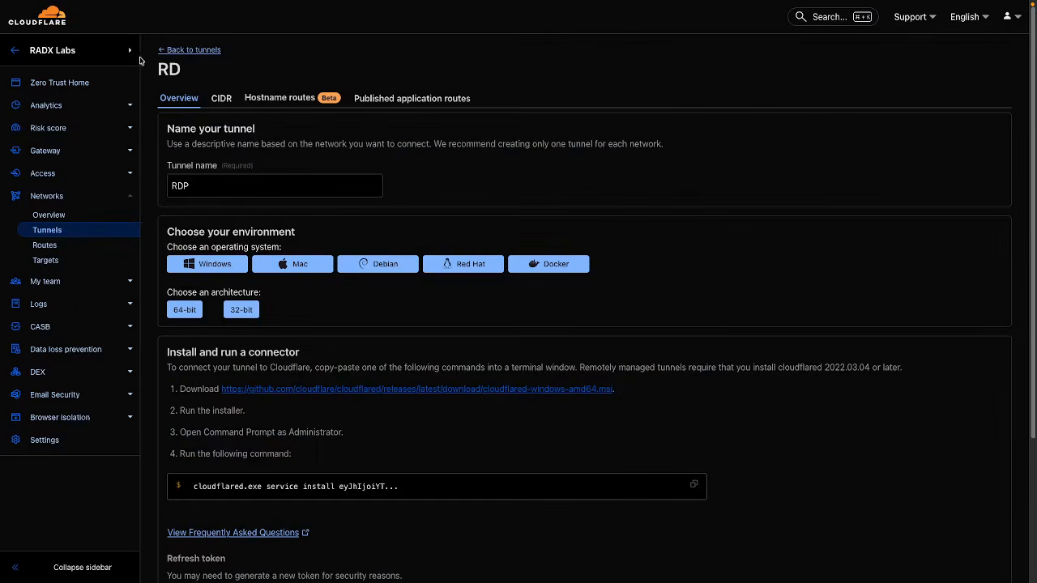
pyautogui.click(69, 230)
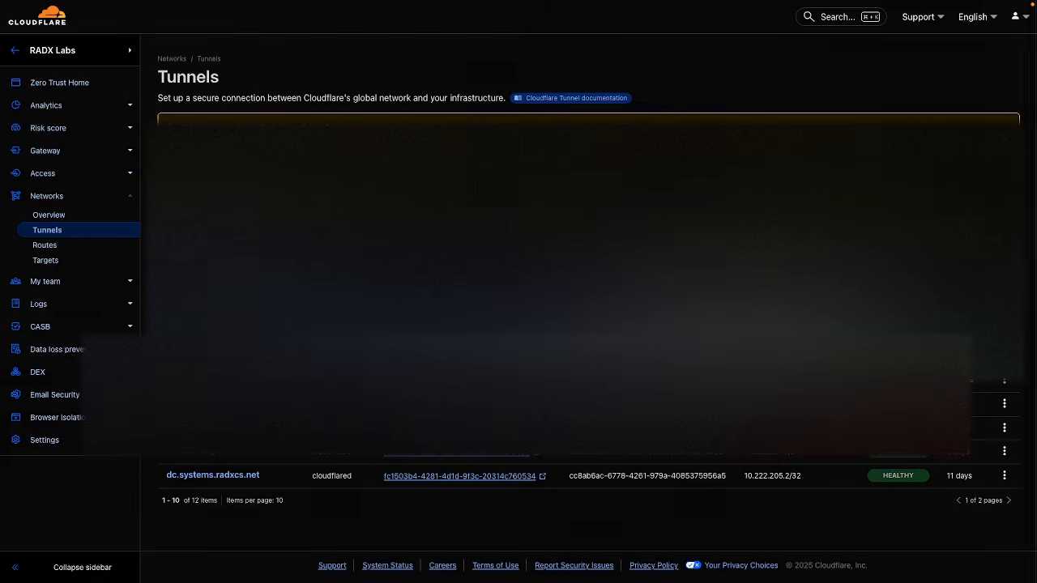
pyautogui.click(518, 324)
pyautogui.click(828, 77)
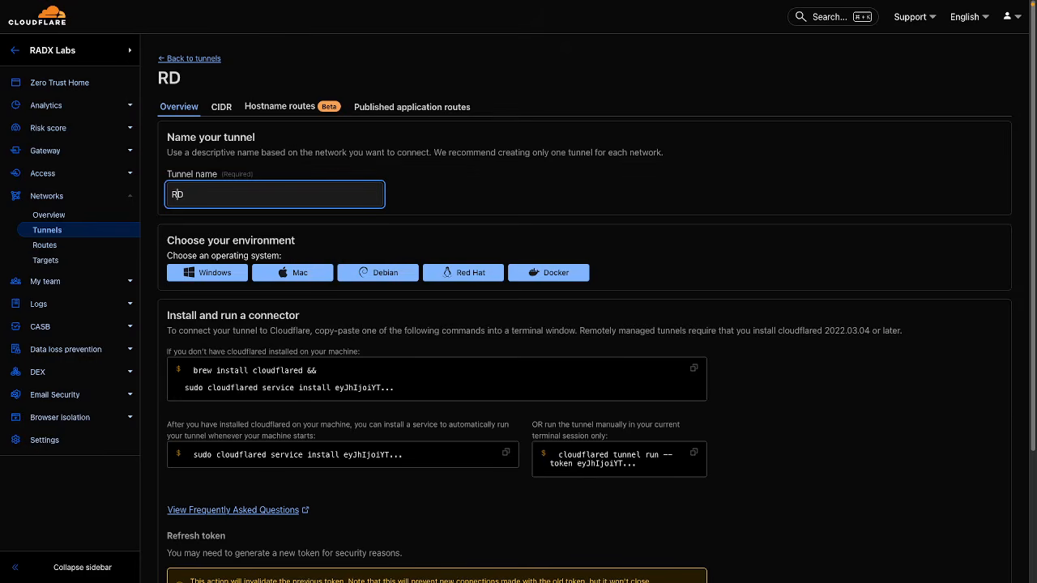
pyautogui.write('P')
pyautogui.scroll(-2, 516, 308)
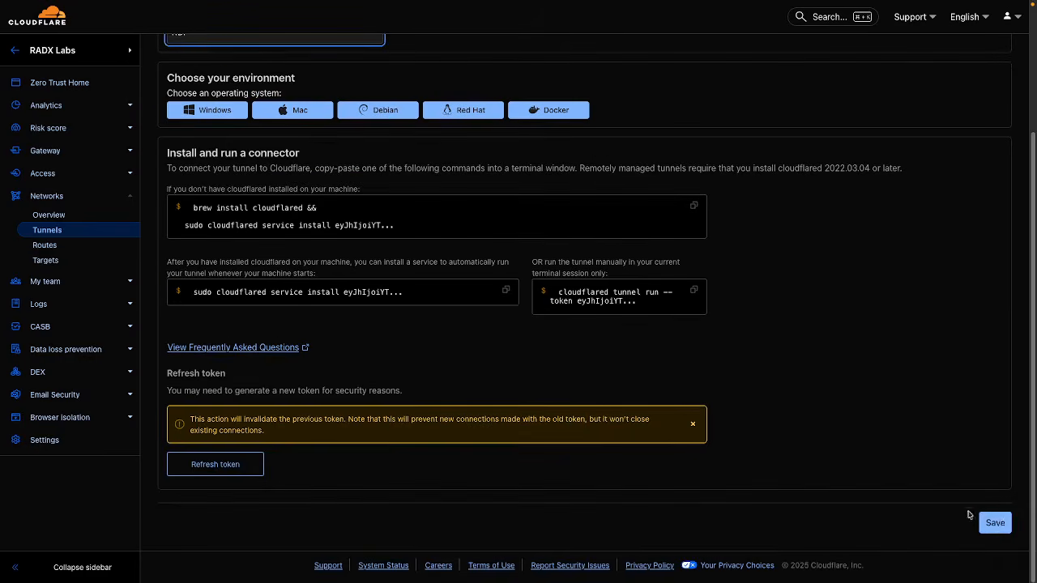
pyautogui.click(994, 522)
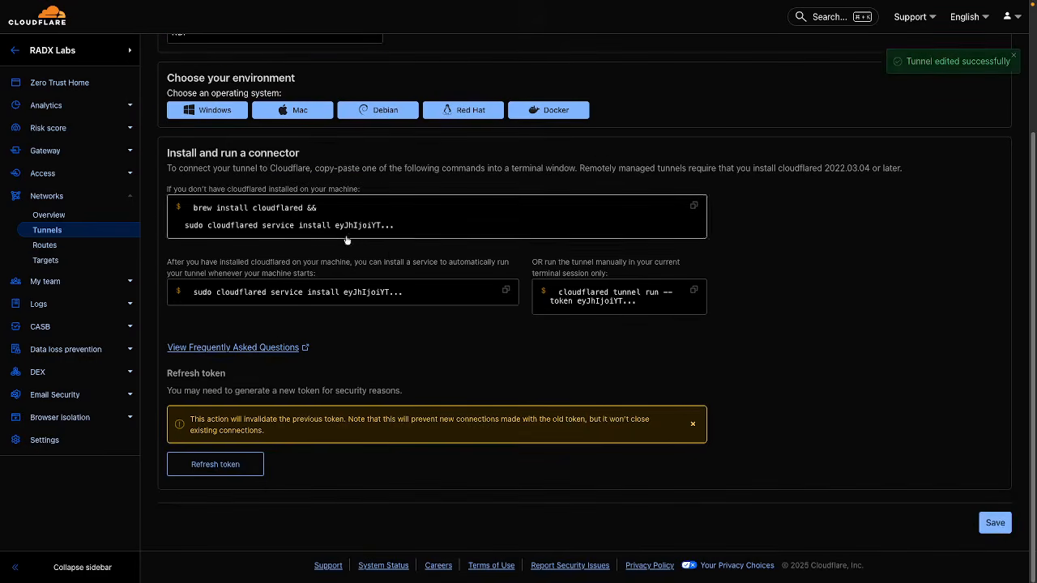
pyautogui.scroll(2, 326, 294)
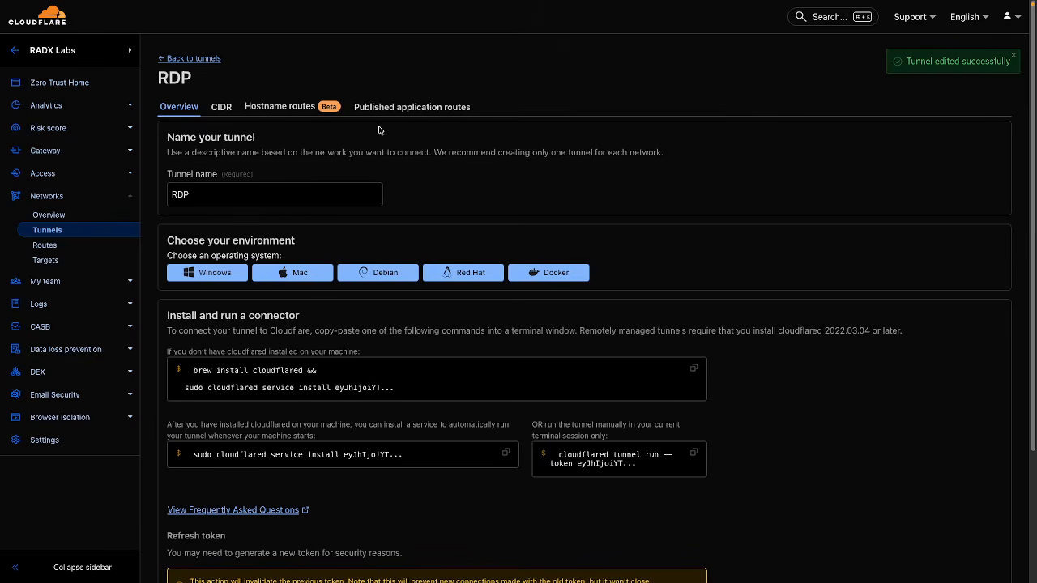
# Step: Open virtual network management from a new CIDR route's additional settings and create a virtual network named RDP
pyautogui.click(222, 109)
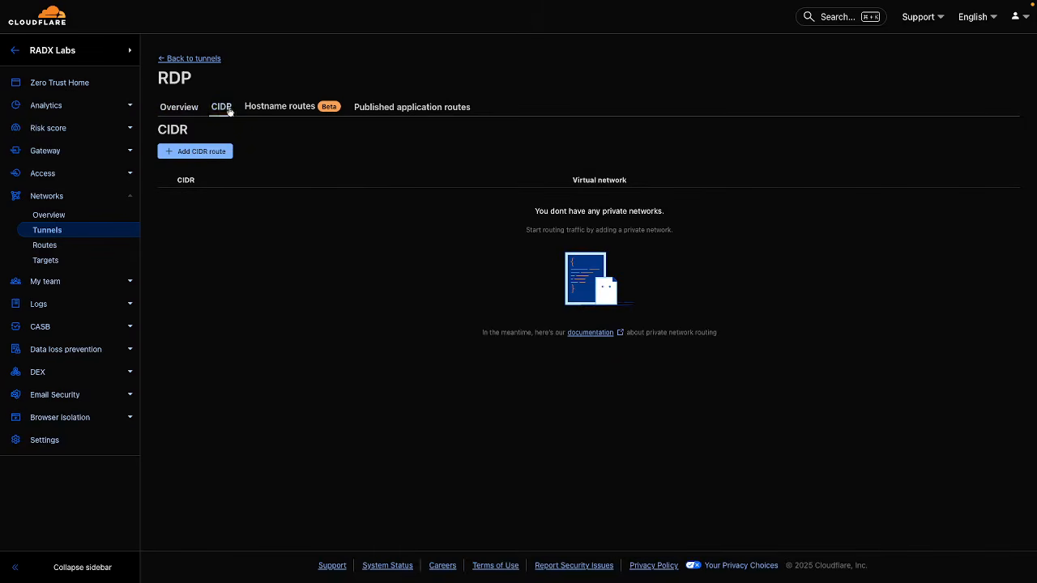
pyautogui.click(199, 153)
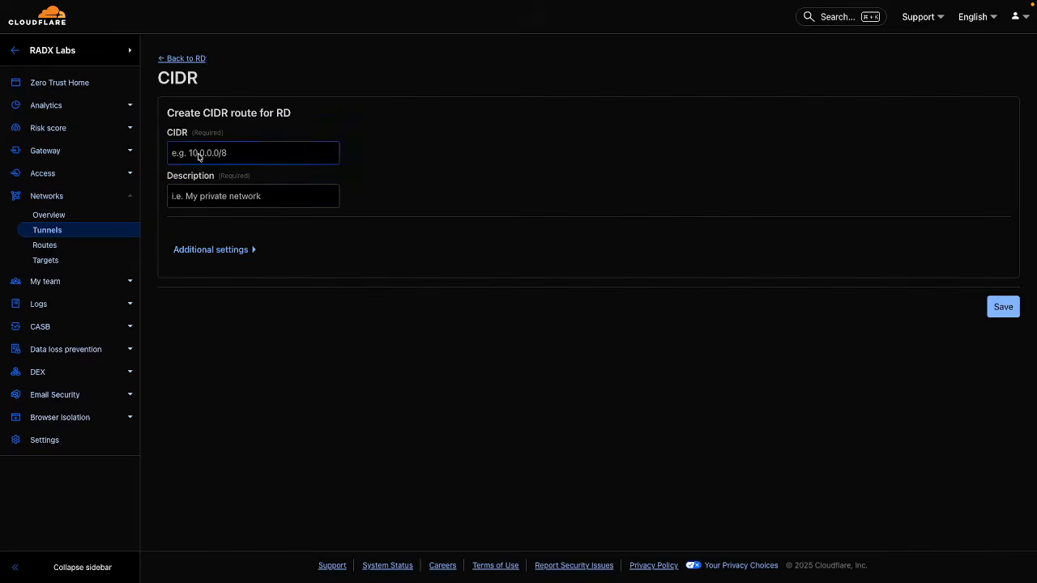
pyautogui.click(223, 251)
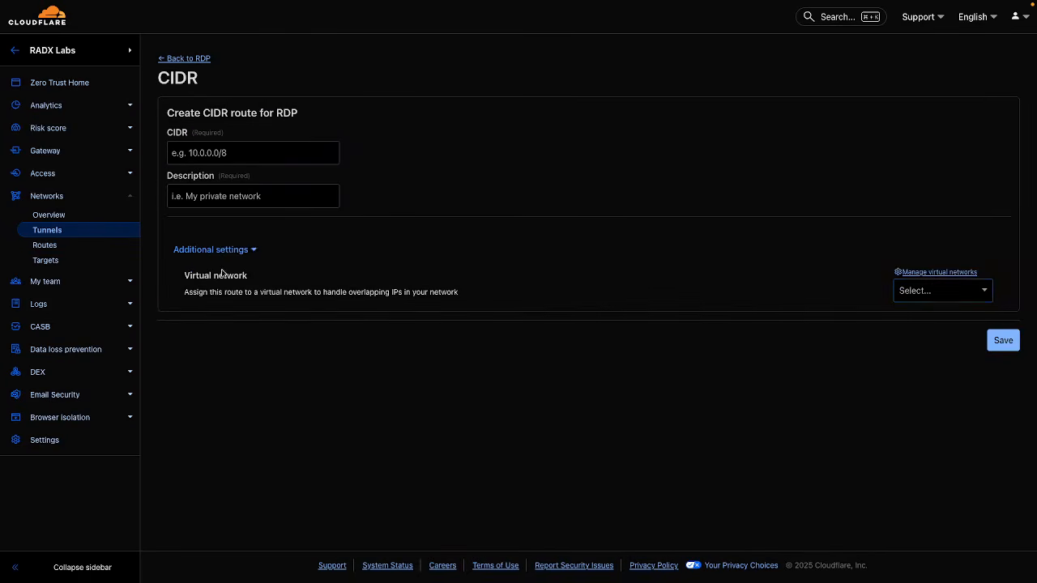
pyautogui.click(932, 274)
pyautogui.click(204, 155)
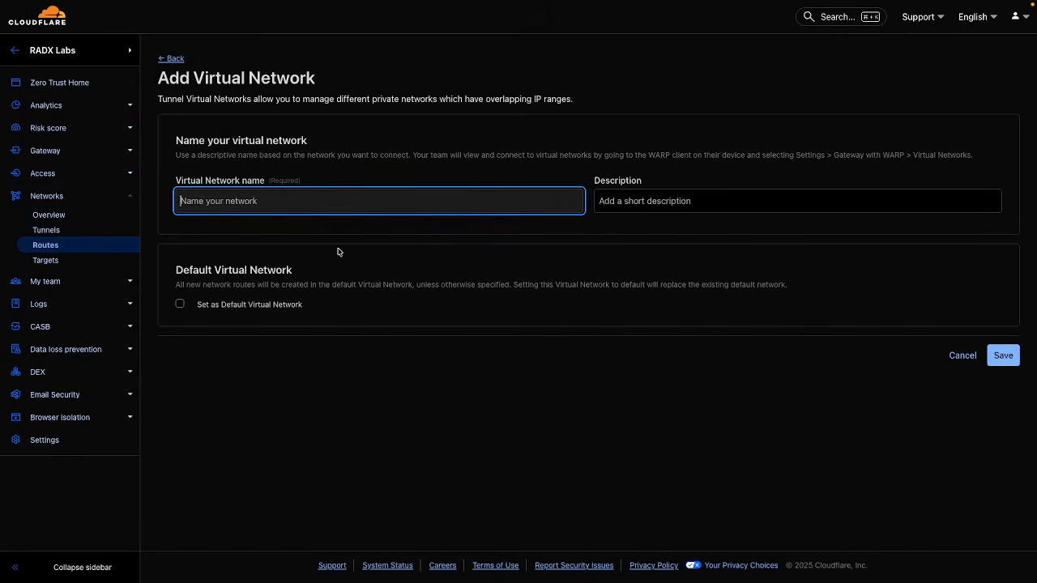
pyautogui.write('RDP')
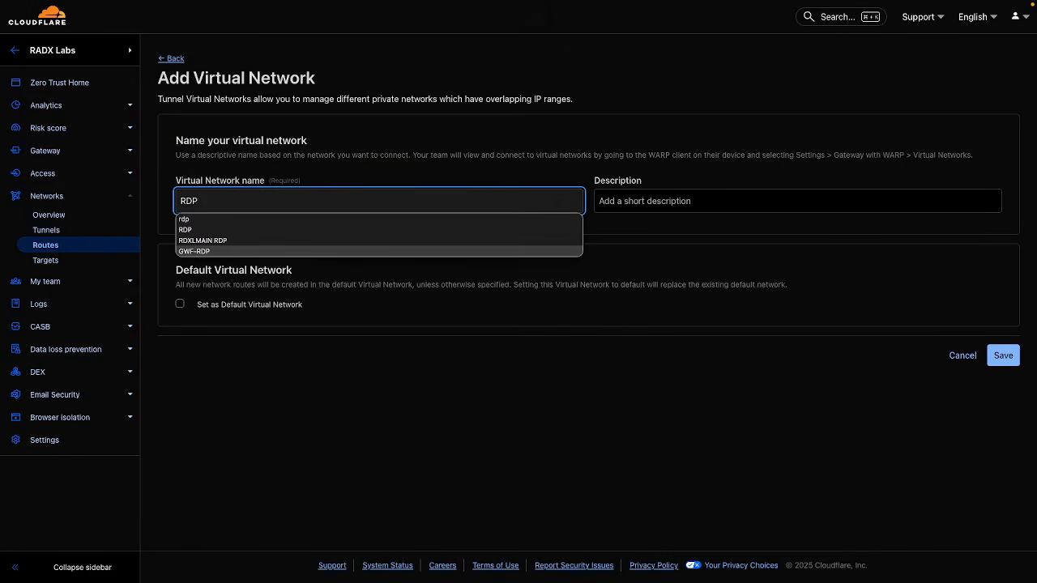
pyautogui.click(434, 466)
pyautogui.click(1009, 364)
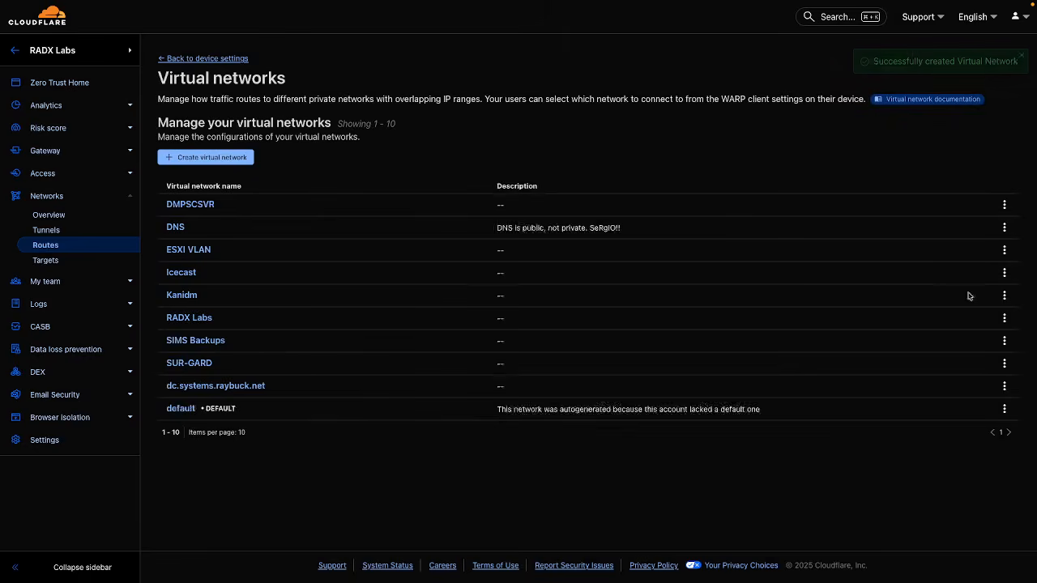
# Step: Open the RDP tunnel for editing and start a new CIDR route for 10.131.5.5/32
pyautogui.click(84, 249)
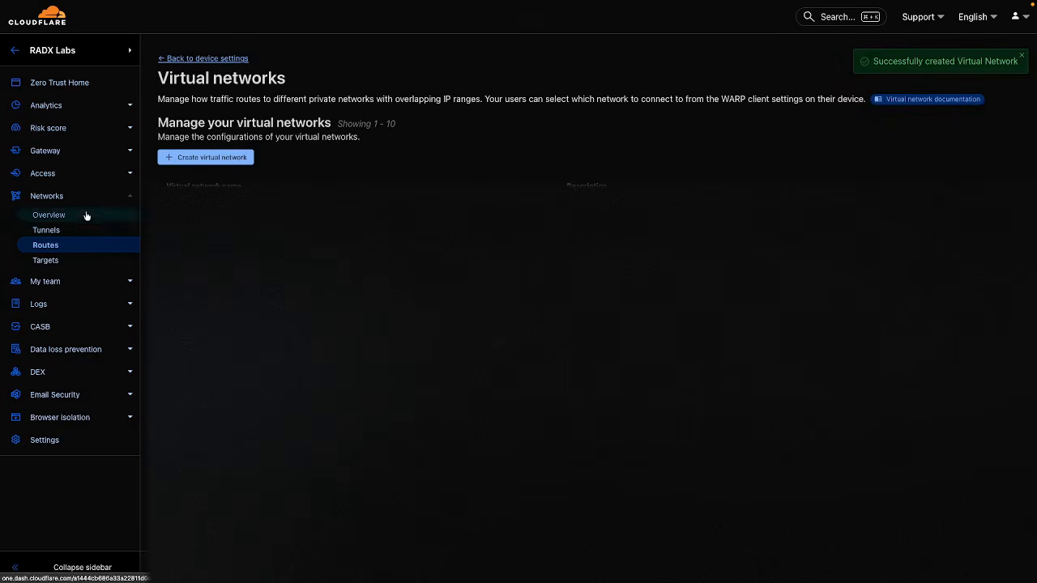
pyautogui.click(54, 232)
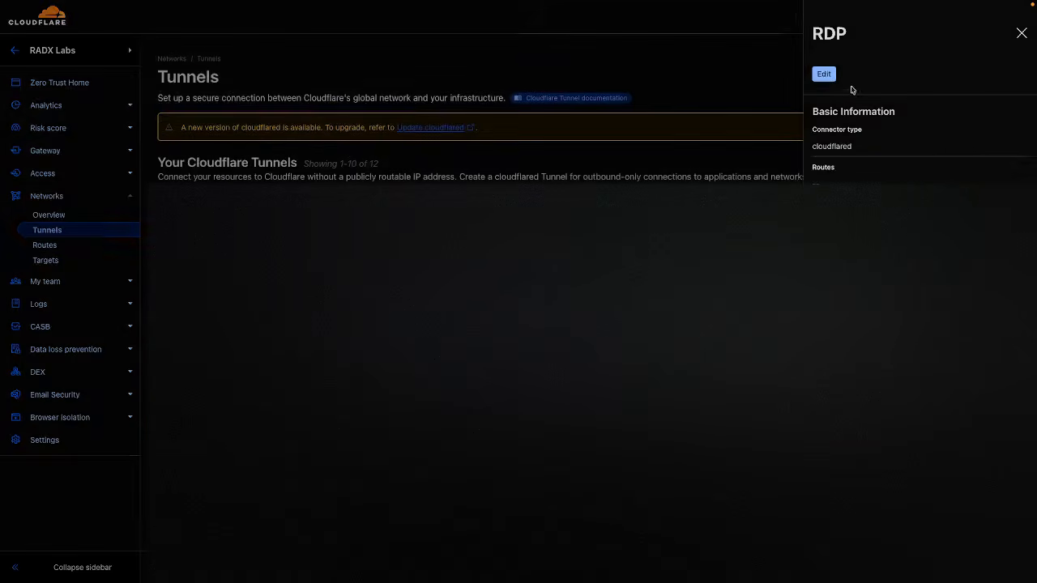
pyautogui.click(823, 75)
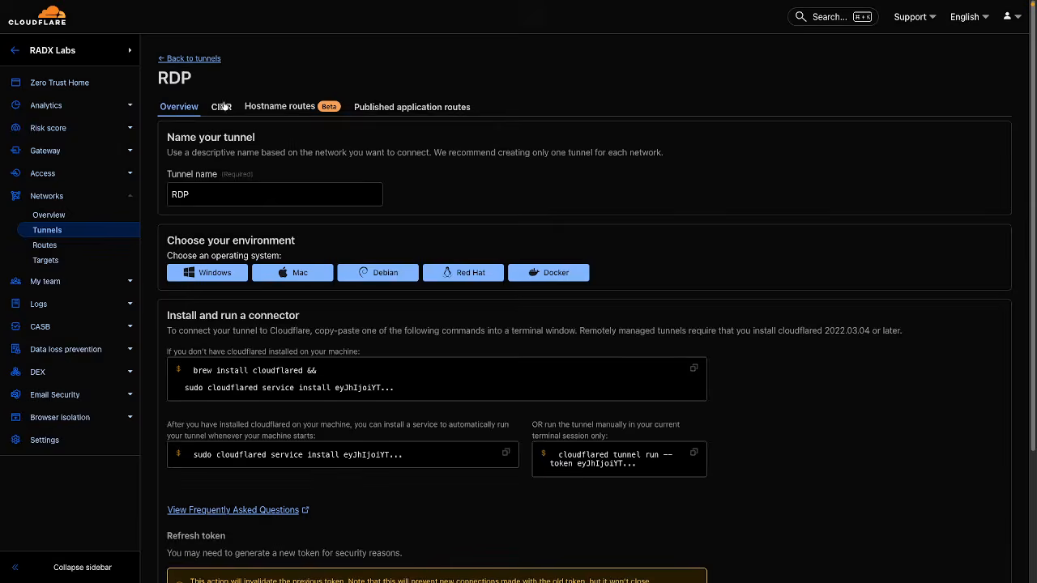
pyautogui.click(223, 107)
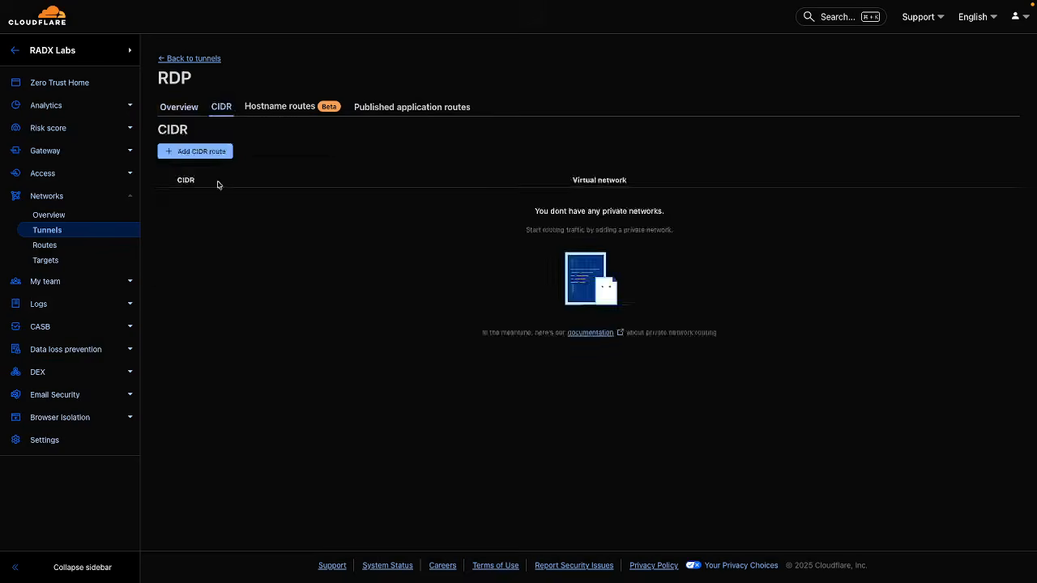
pyautogui.click(207, 151)
pyautogui.click(267, 158)
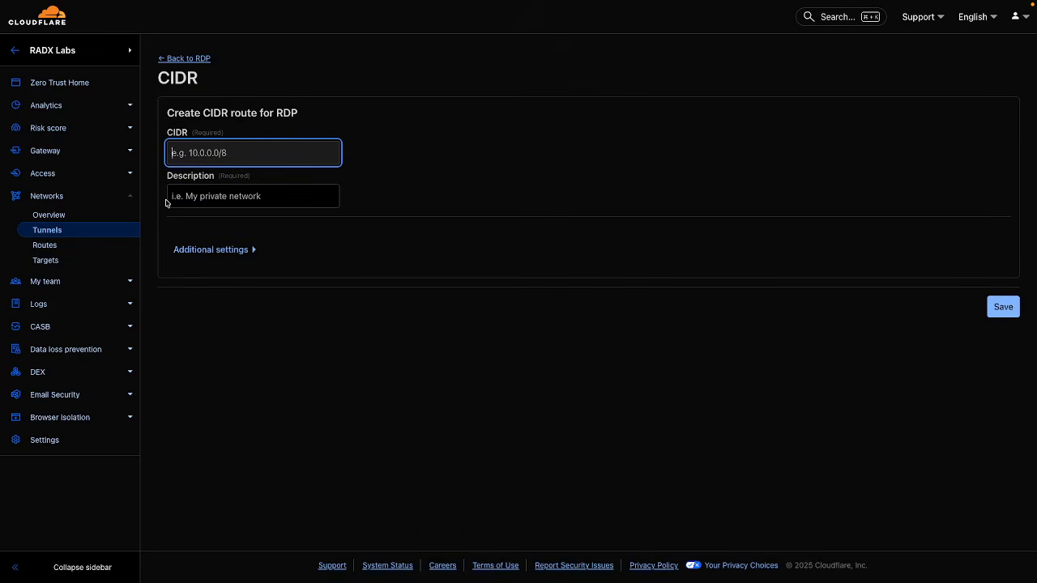
pyautogui.write('10.131')
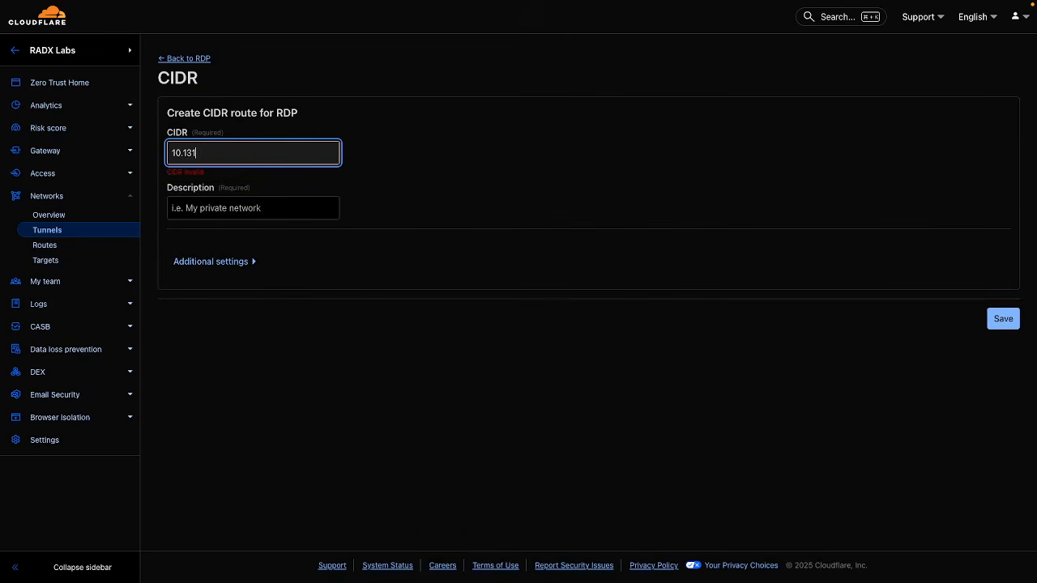
pyautogui.write('.5.5')
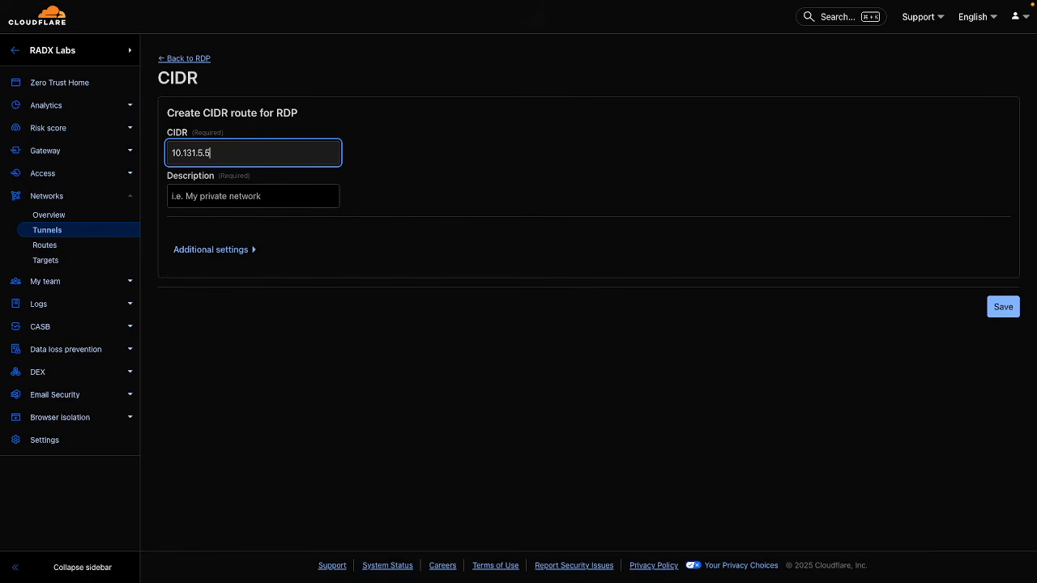
pyautogui.write('/31')
# Step: Assign the new CIDR route to the RDP virtual network and save the route
pyautogui.click(217, 250)
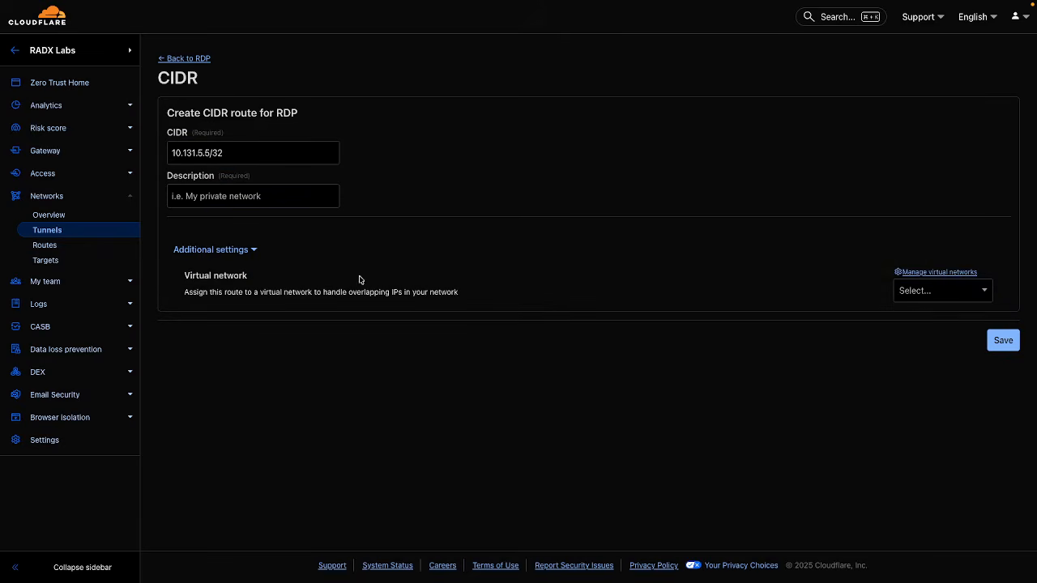
pyautogui.click(926, 295)
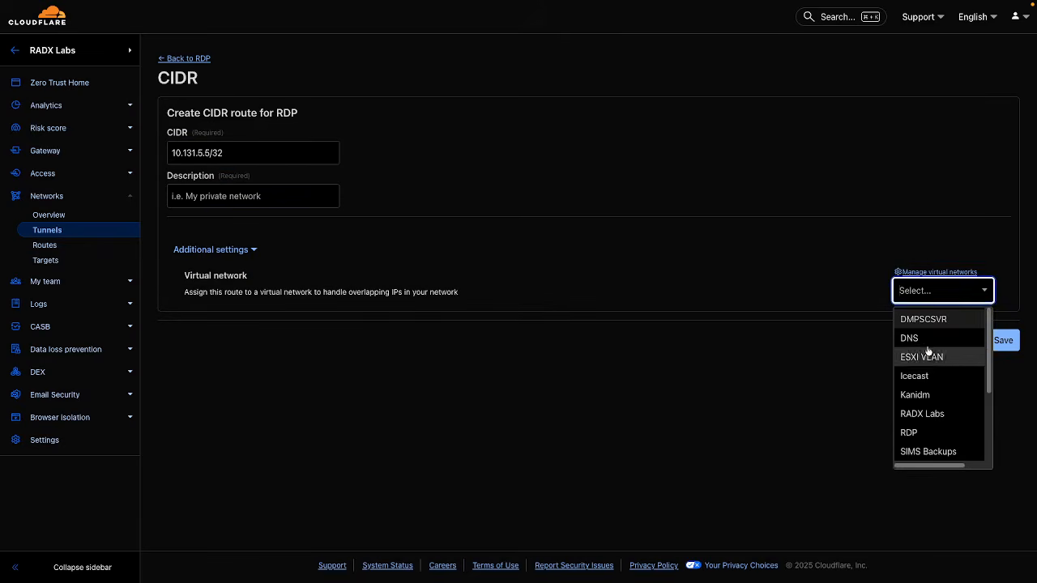
pyautogui.scroll(-3, 916, 409)
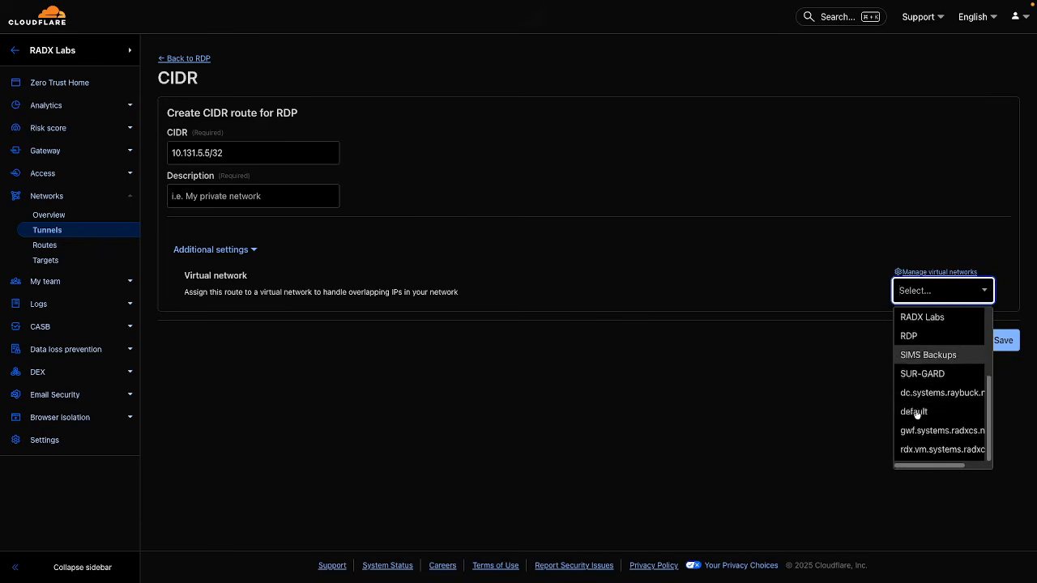
pyautogui.scroll(1, 920, 385)
pyautogui.click(916, 357)
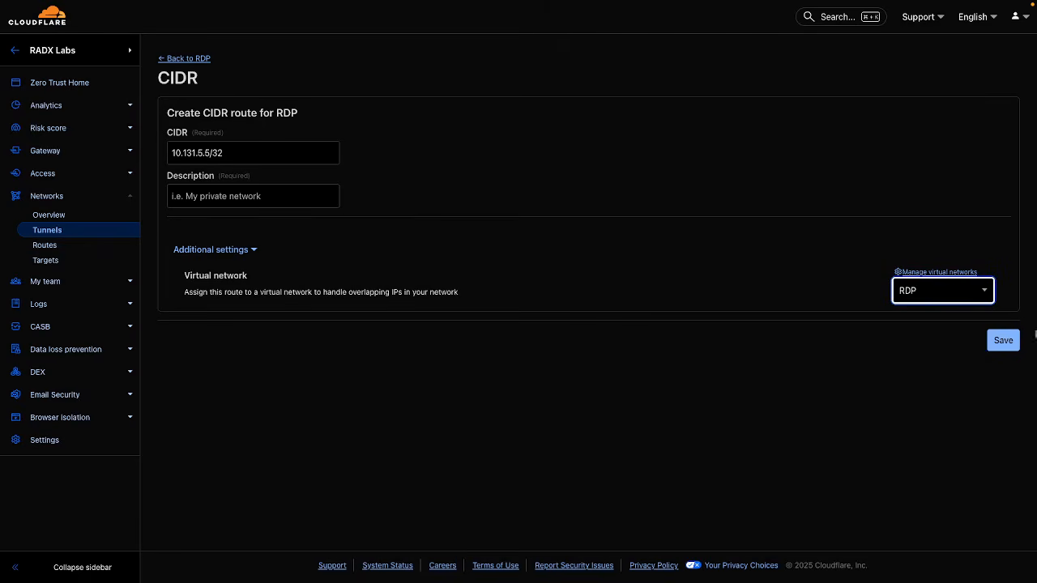
pyautogui.click(999, 335)
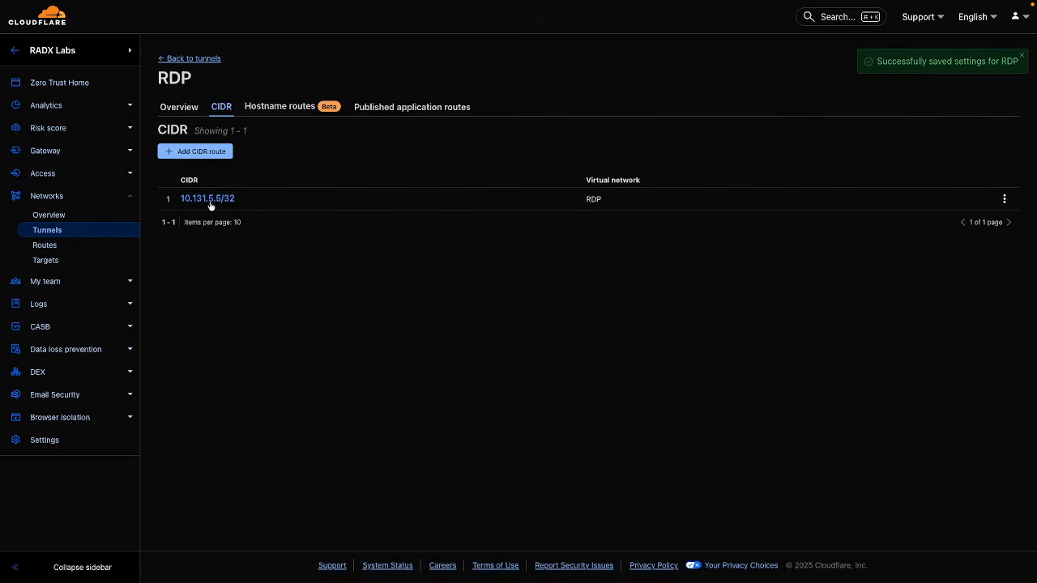
# Step: Start a published application route for the RDP tunnel with subdomain rdp on the owner's personal-name .com domain
pyautogui.click(397, 110)
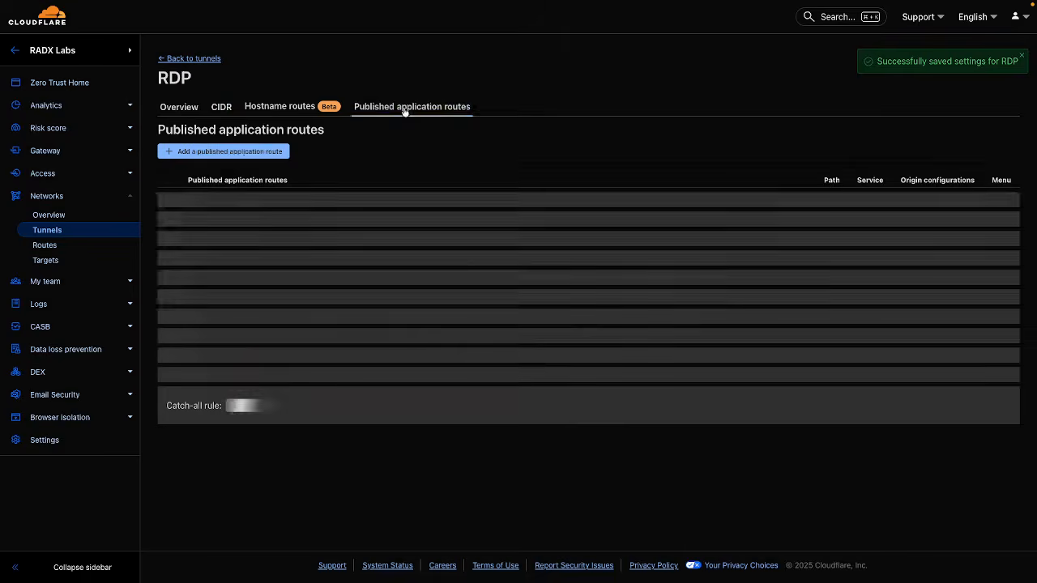
pyautogui.click(248, 153)
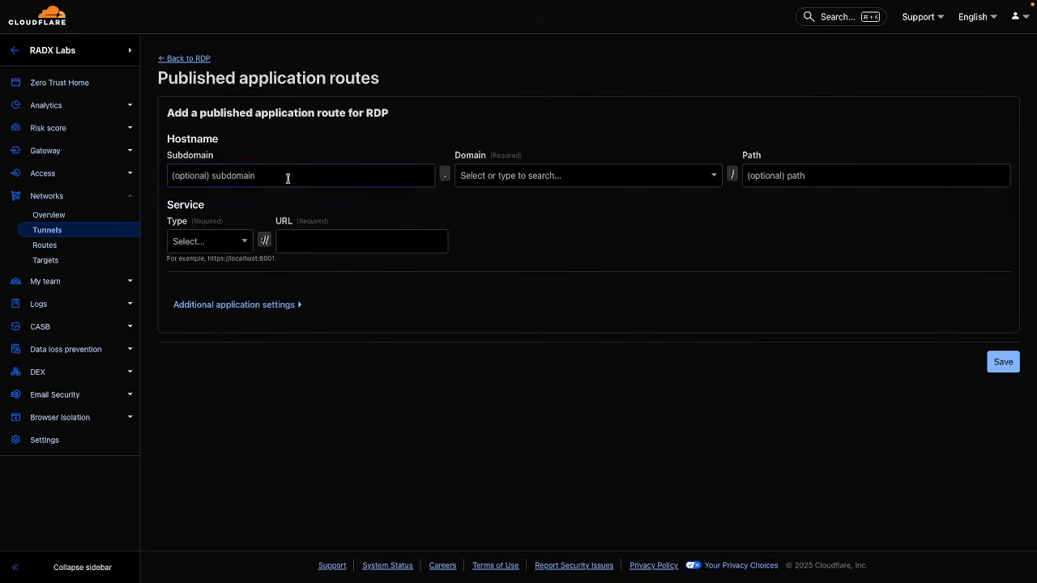
pyautogui.click(288, 177)
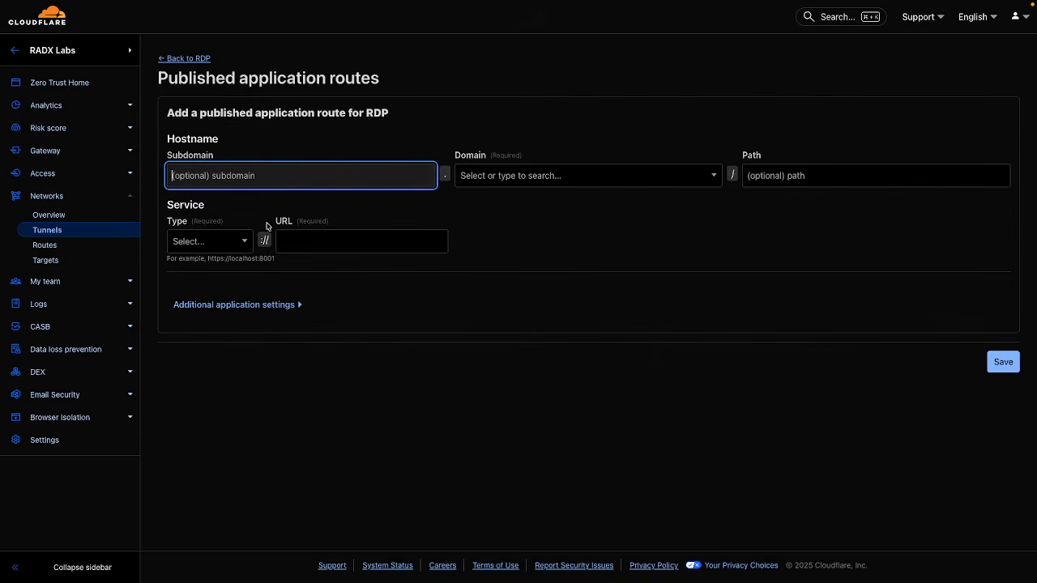
pyautogui.write('rdp')
pyautogui.click(484, 173)
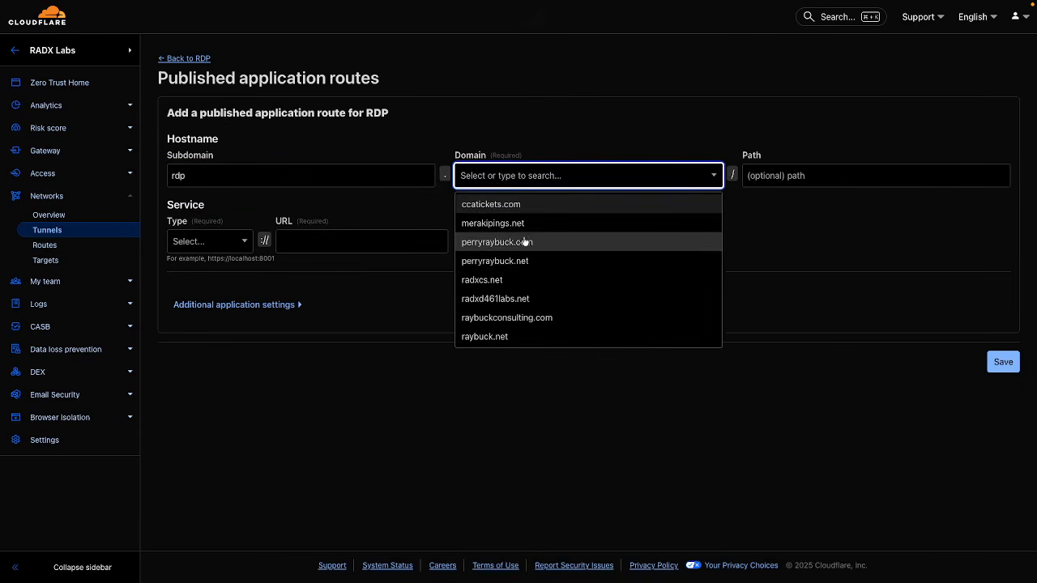
pyautogui.click(525, 241)
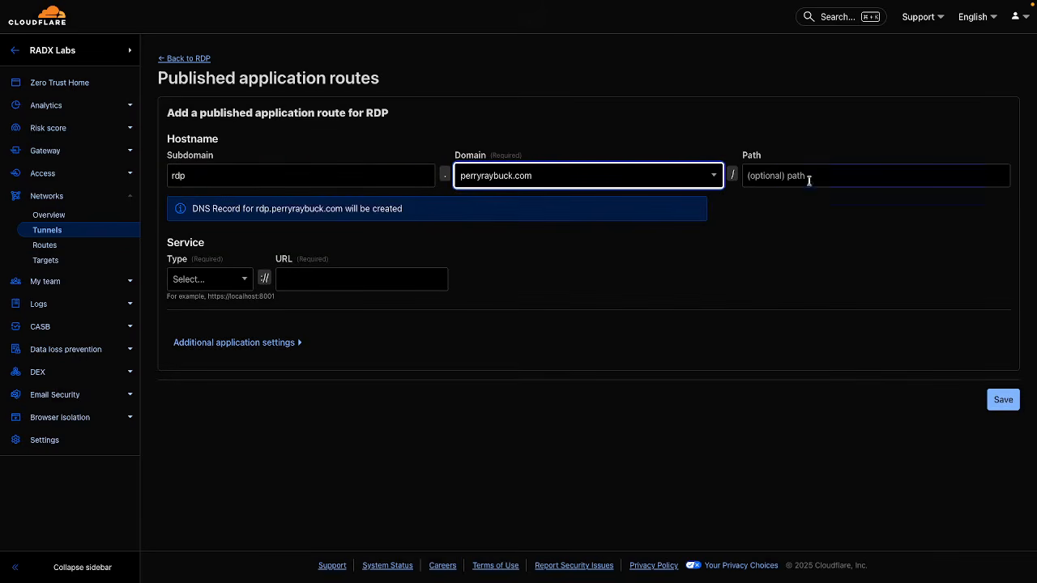
# Step: Set the published route's service type to RDP and its URL to 10.131.5.5, and save the route
pyautogui.click(215, 278)
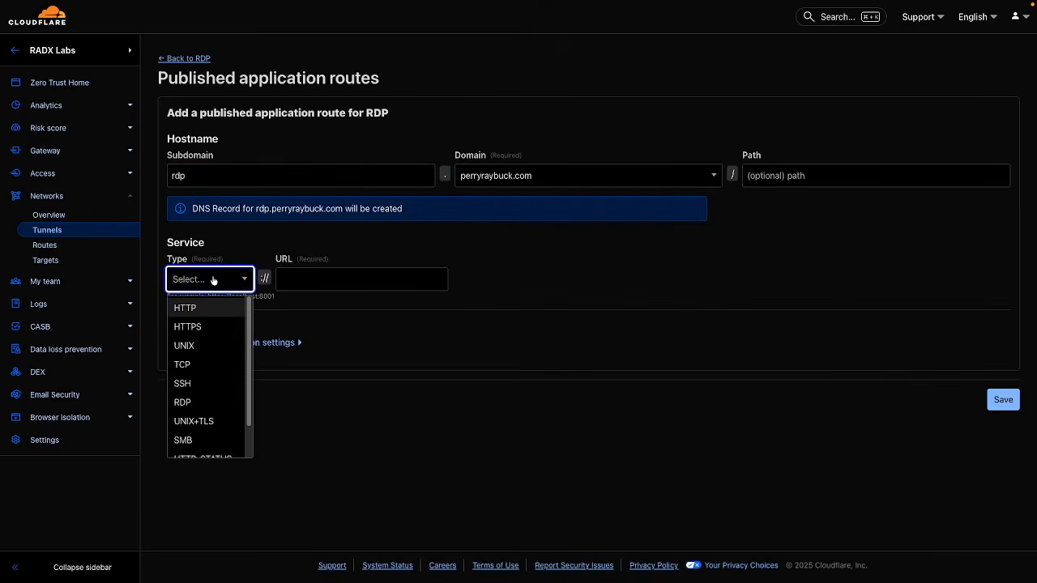
pyautogui.click(183, 403)
pyautogui.click(352, 277)
pyautogui.write('1')
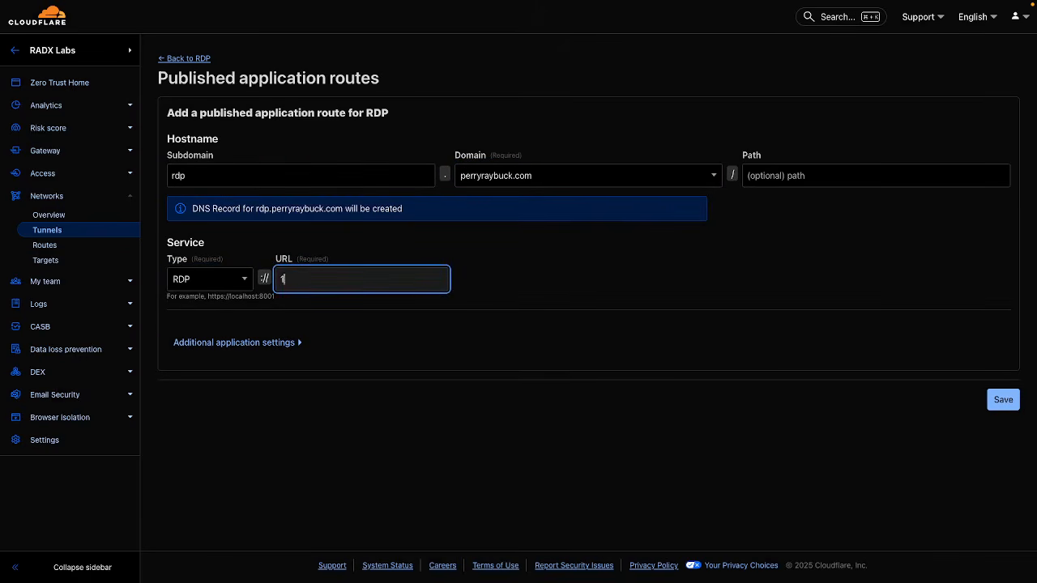
pyautogui.write('0.131.5.5')
pyautogui.click(1002, 401)
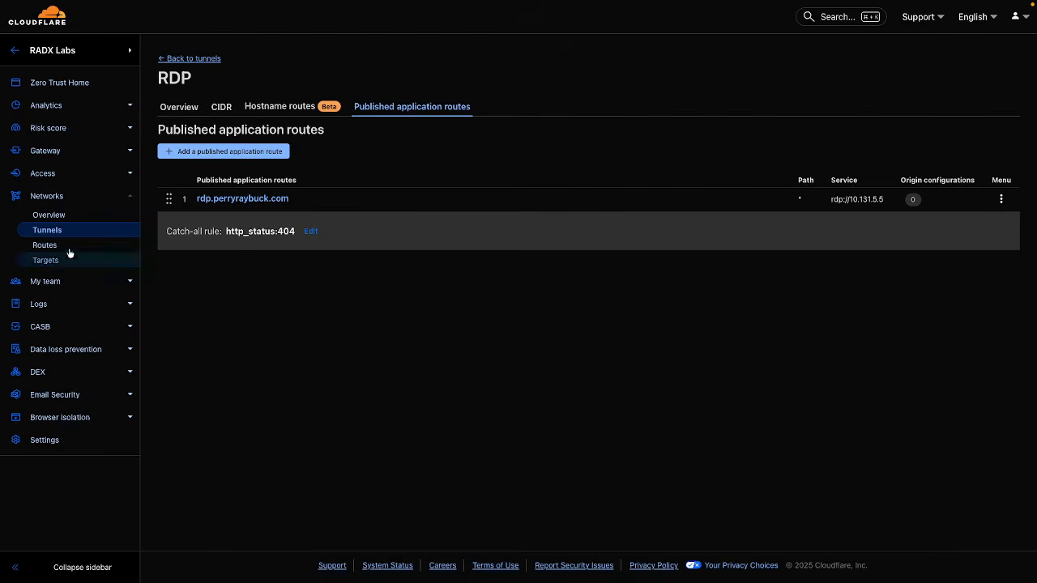
# Step: Start a new network target and set its hostname to Windows-Server
pyautogui.click(45, 260)
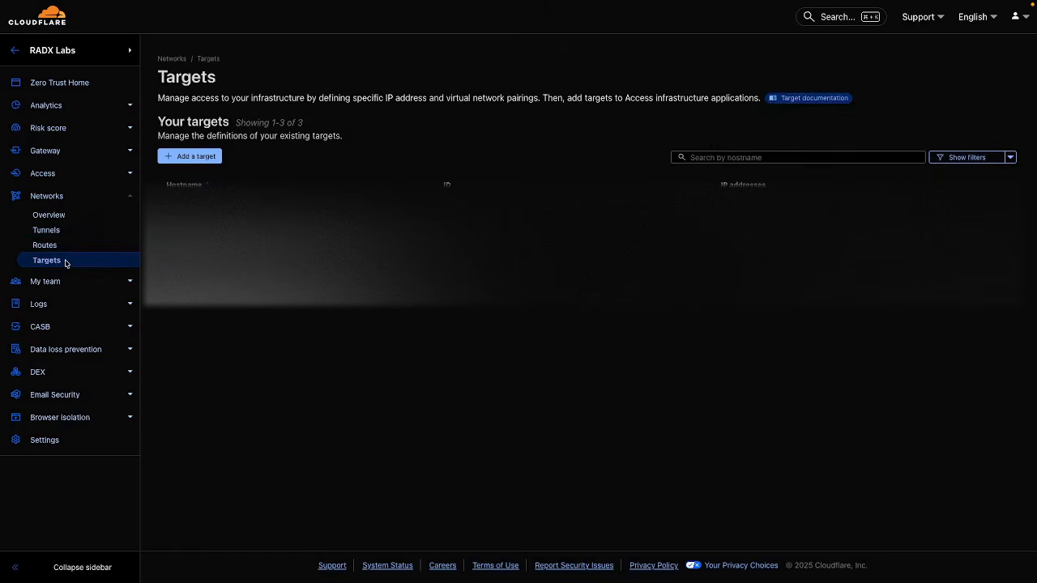
pyautogui.click(187, 156)
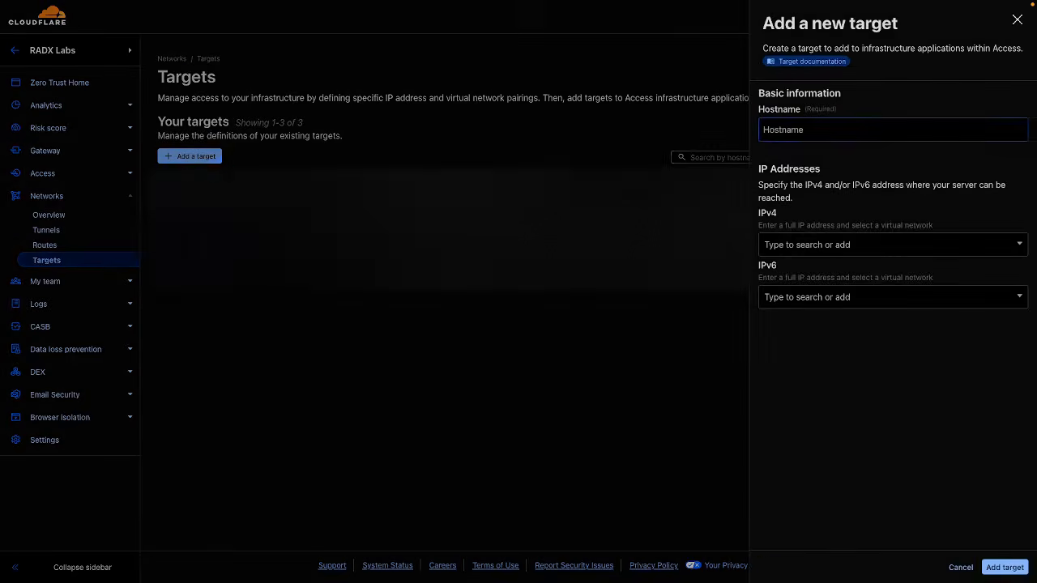
pyautogui.click(835, 136)
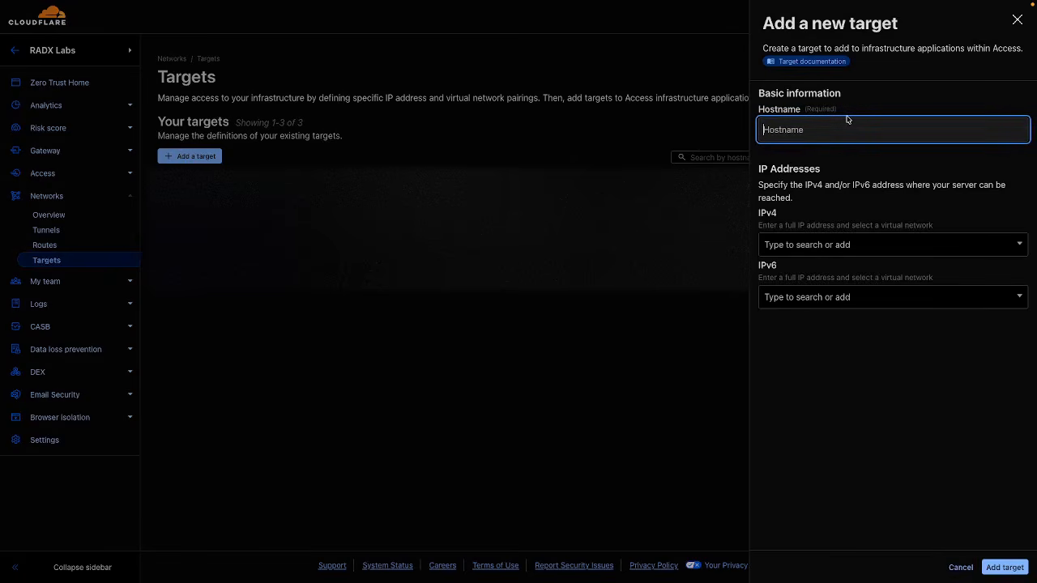
pyautogui.write('Windows Server')
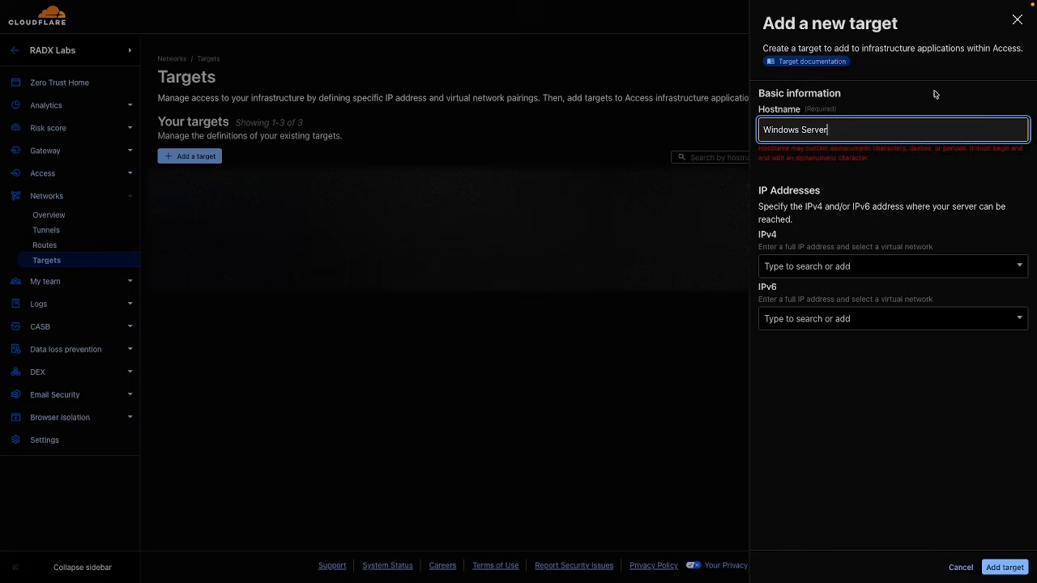
pyautogui.moveTo(851, 128); pyautogui.dragTo(804, 130)
pyautogui.click(804, 131)
pyautogui.press('BackSpace')
pyautogui.write('-')
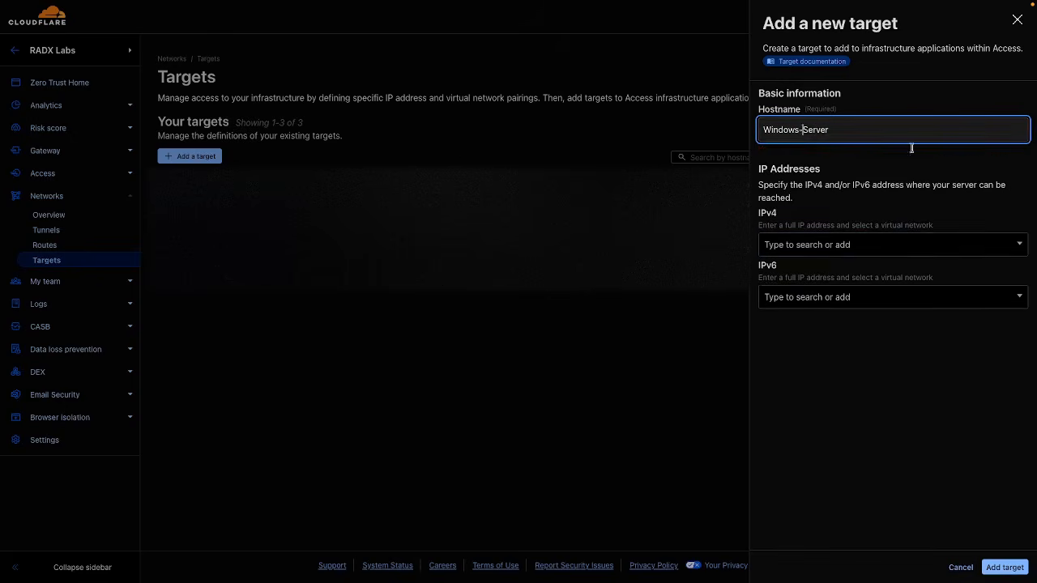
# Step: Set the target's IPv4 address to 10.131.5.5 on the RDP virtual network, add the target and close the confirmation
pyautogui.click(873, 244)
pyautogui.write('1')
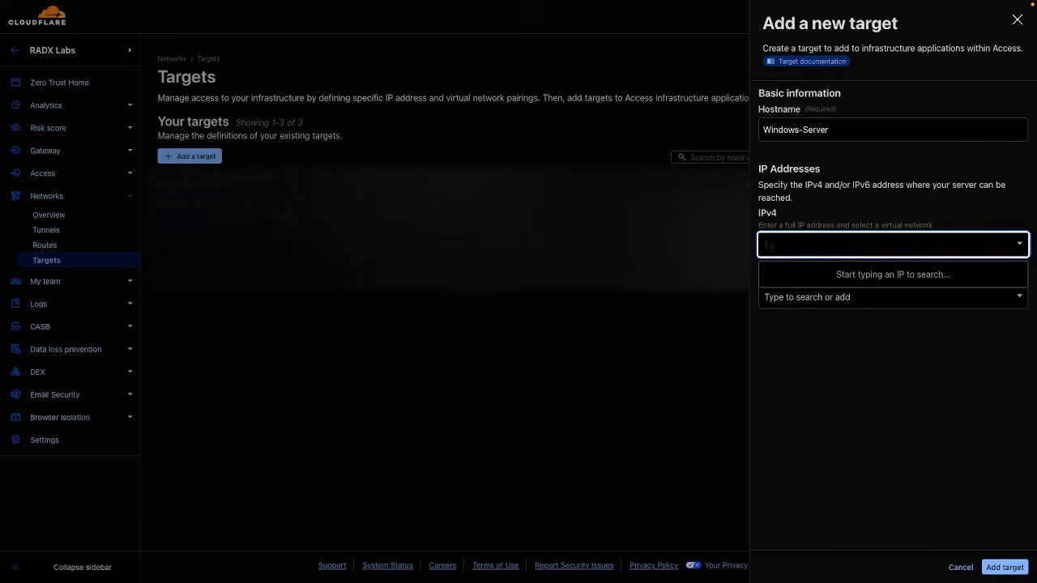
pyautogui.press('BackSpace')
pyautogui.write('10.131.5.5')
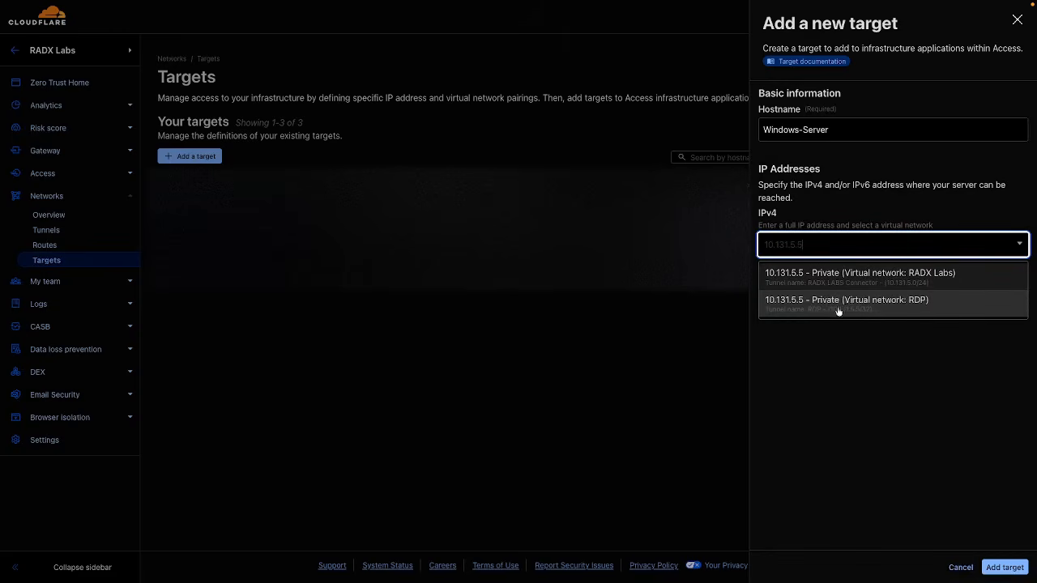
pyautogui.press('Return')
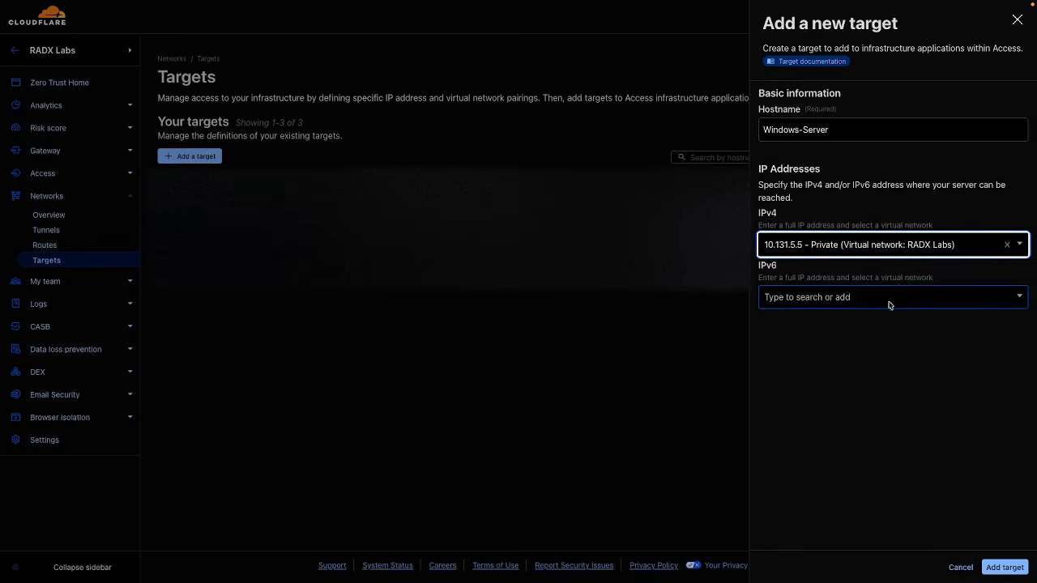
pyautogui.click(1009, 569)
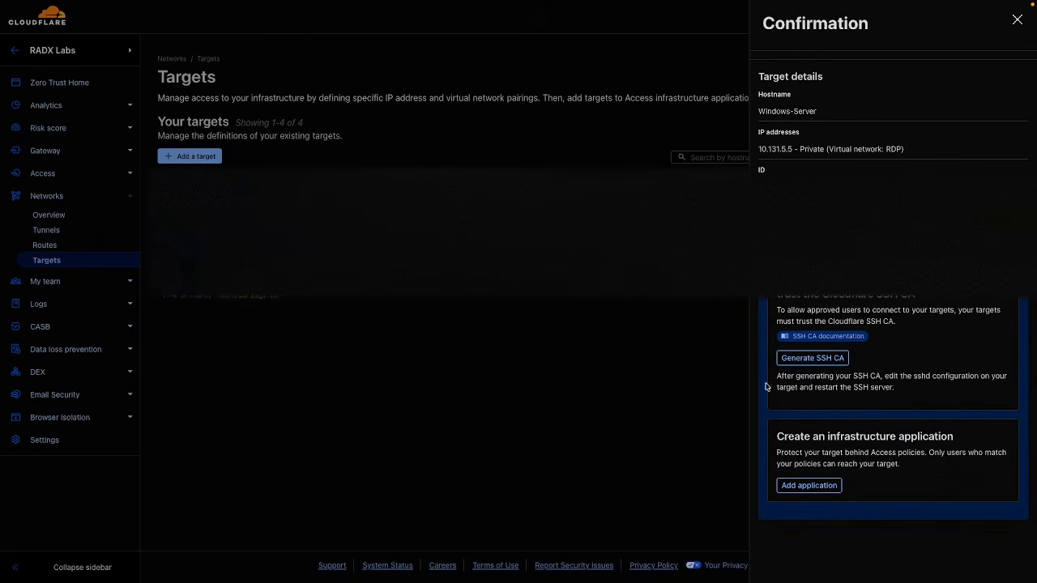
pyautogui.click(1017, 21)
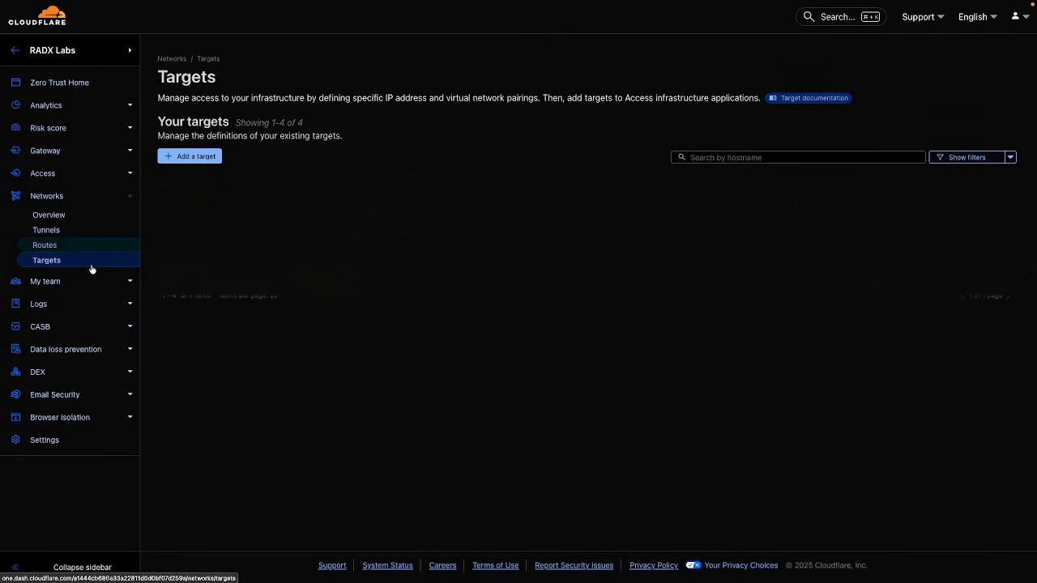
# Step: Start a new self-hosted Access application and name it Windows-Server RDP
pyautogui.click(59, 181)
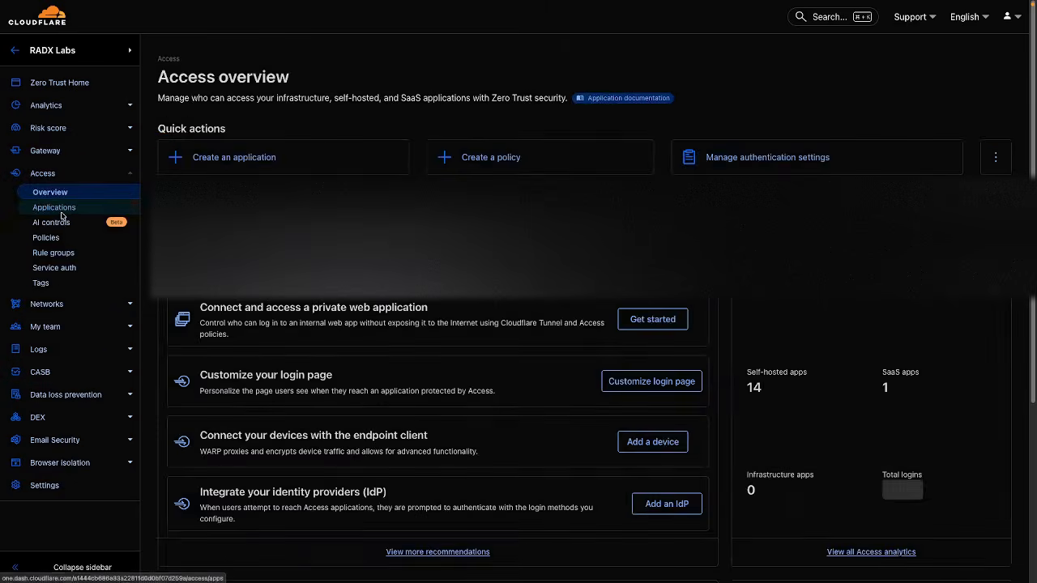
pyautogui.click(61, 212)
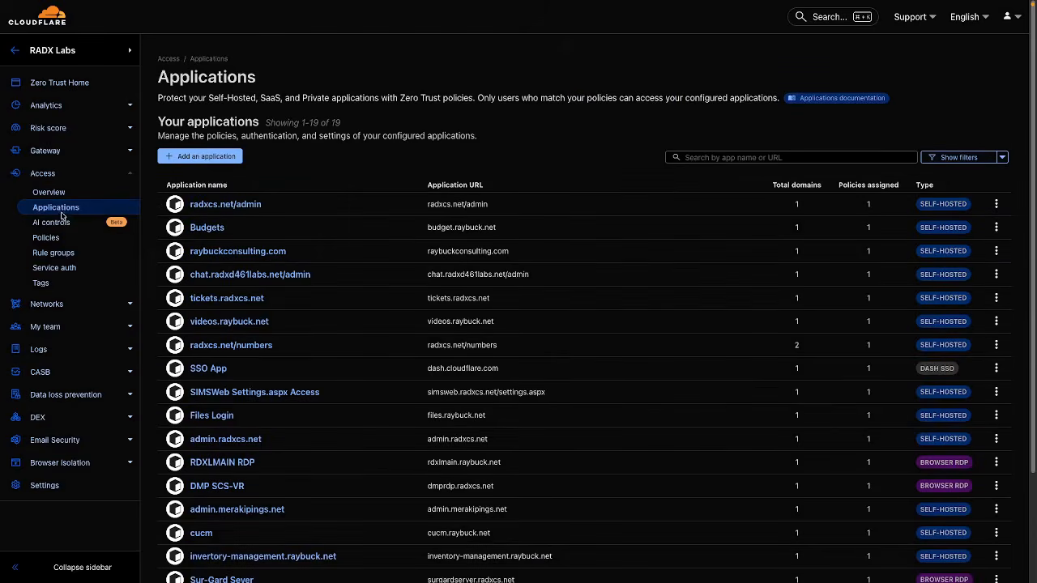
pyautogui.click(208, 162)
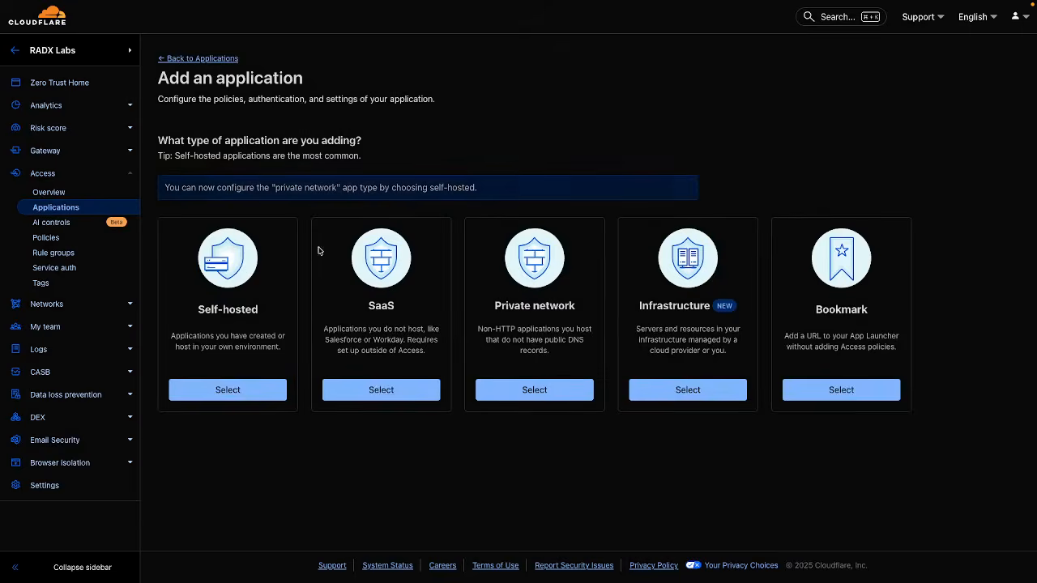
pyautogui.click(232, 389)
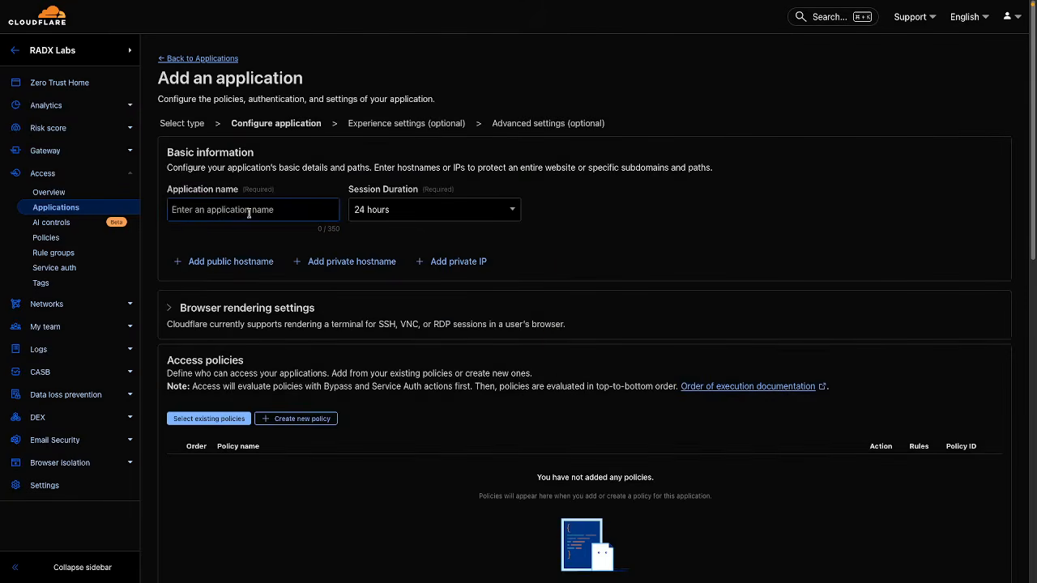
pyautogui.click(248, 212)
pyautogui.write('wind')
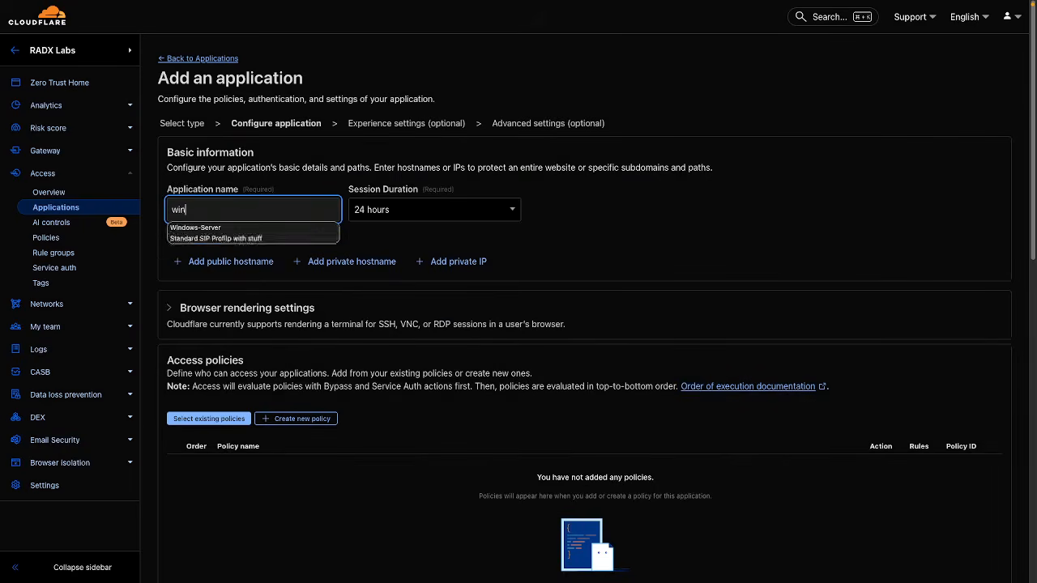
pyautogui.press('BackSpace')
pyautogui.press('BackSpace')
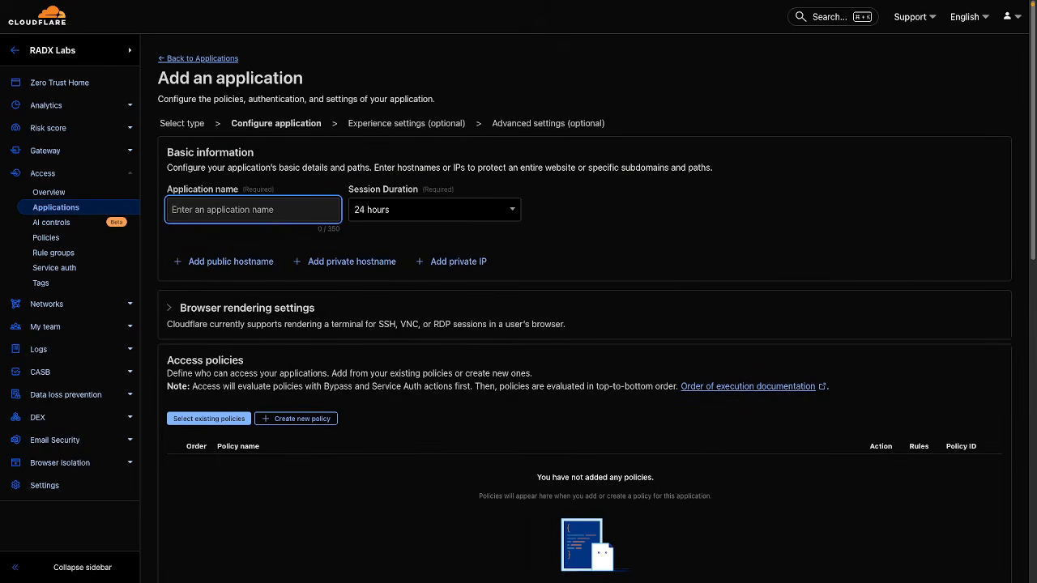
pyautogui.write('wi')
pyautogui.click(259, 228)
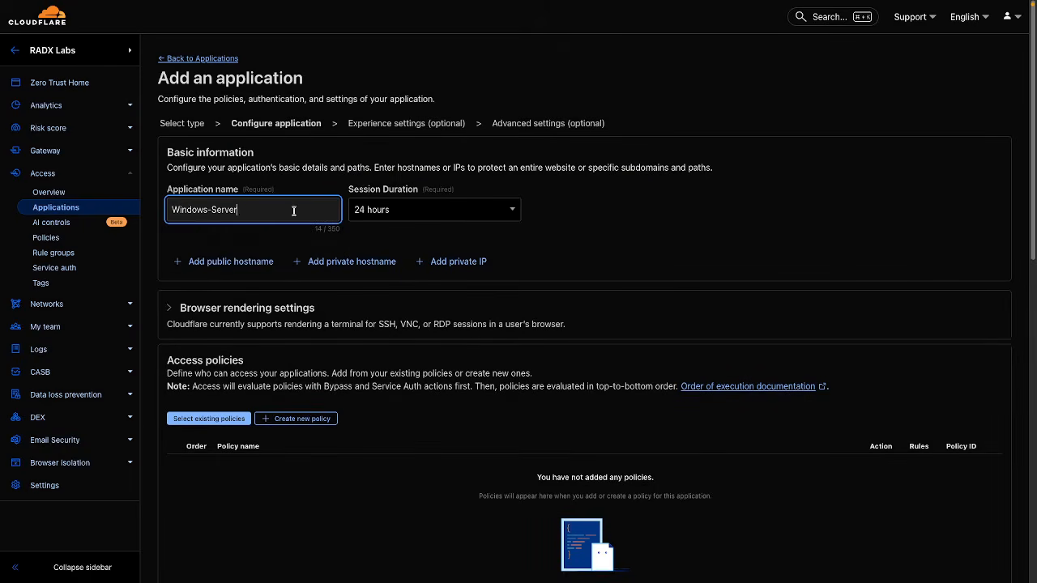
pyautogui.write('RDP')
# Step: Add a public hostname to the Windows-Server RDP application with subdomain rdp on the owner's personal-name .com domain
pyautogui.click(196, 260)
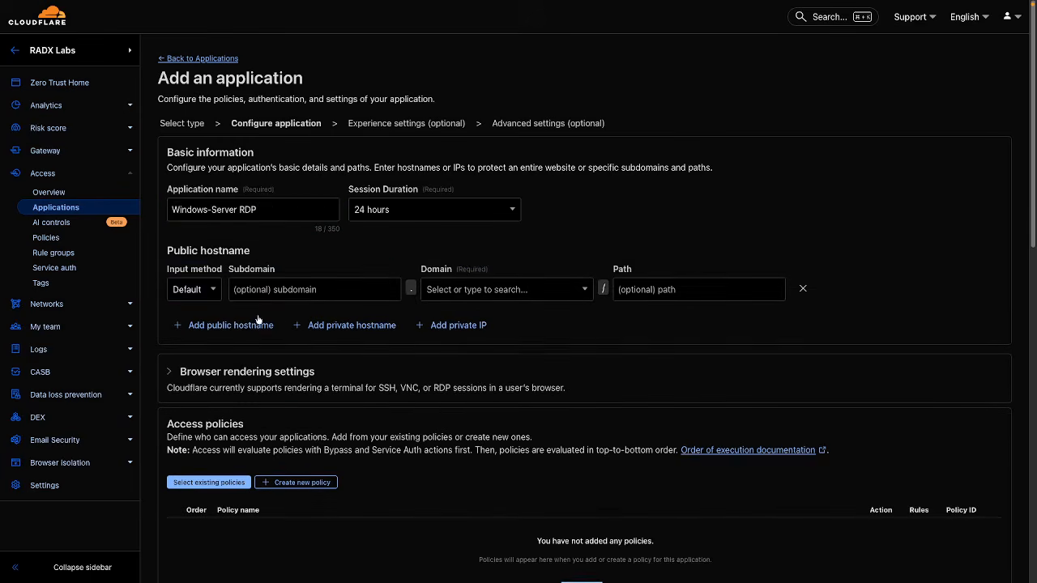
pyautogui.click(283, 289)
pyautogui.write('rdp')
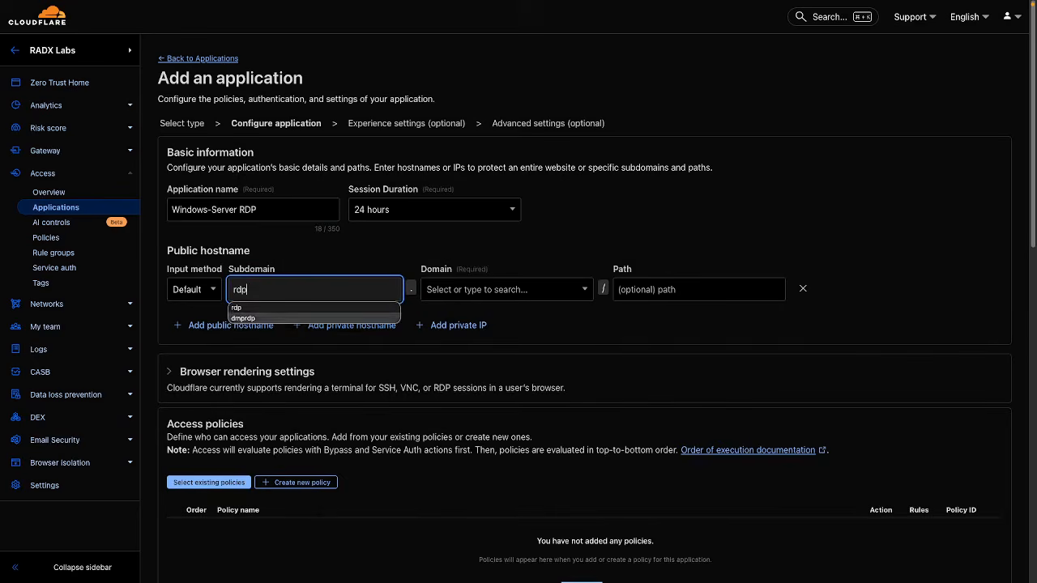
pyautogui.click(483, 297)
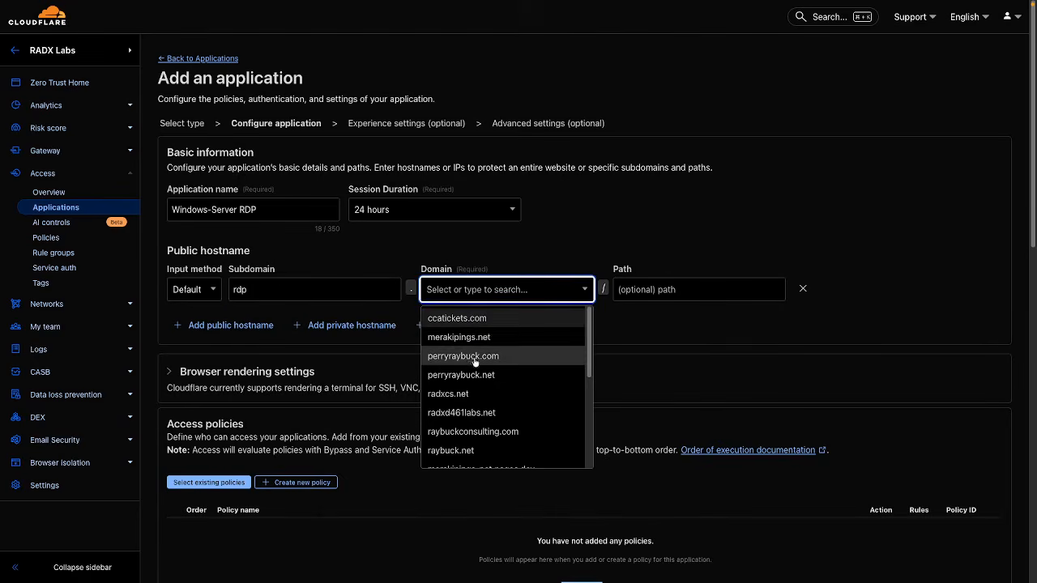
pyautogui.click(473, 357)
# Step: Allow automatic Cloudflared authentication for the Windows-Server RDP application and set its browser rendering to RDP
pyautogui.scroll(-1, 241, 396)
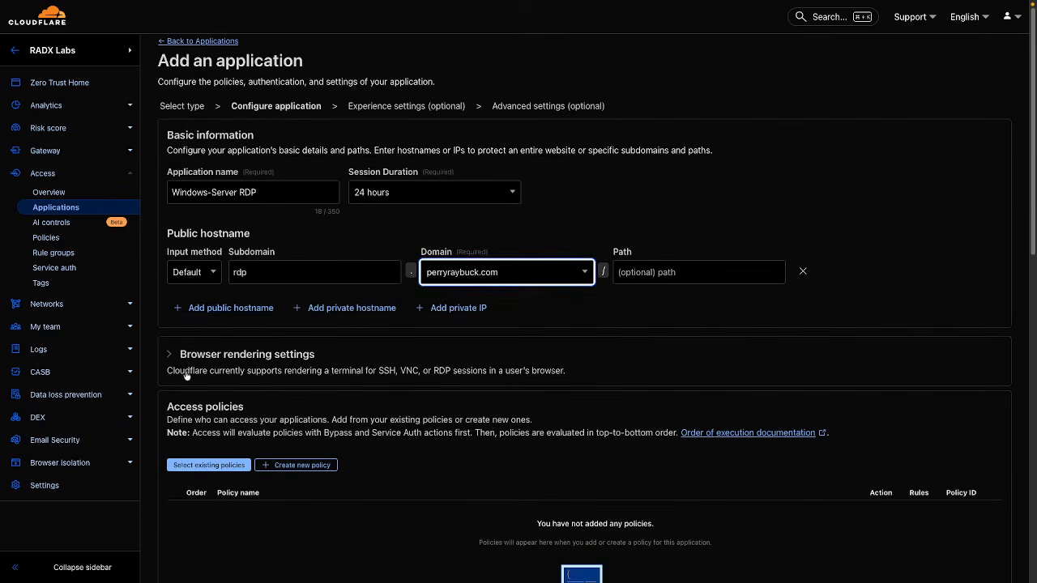
pyautogui.click(171, 358)
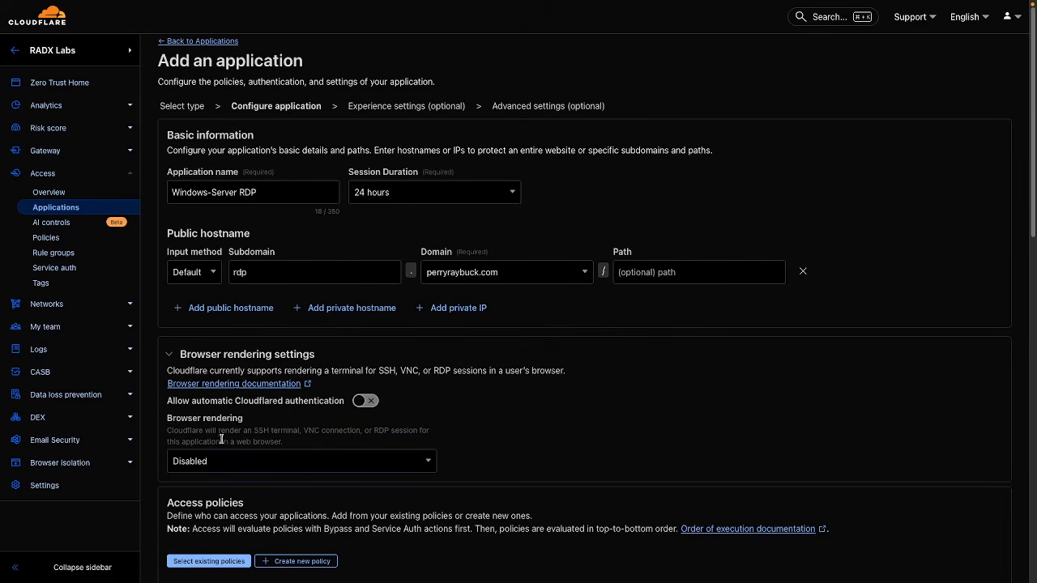
pyautogui.click(357, 403)
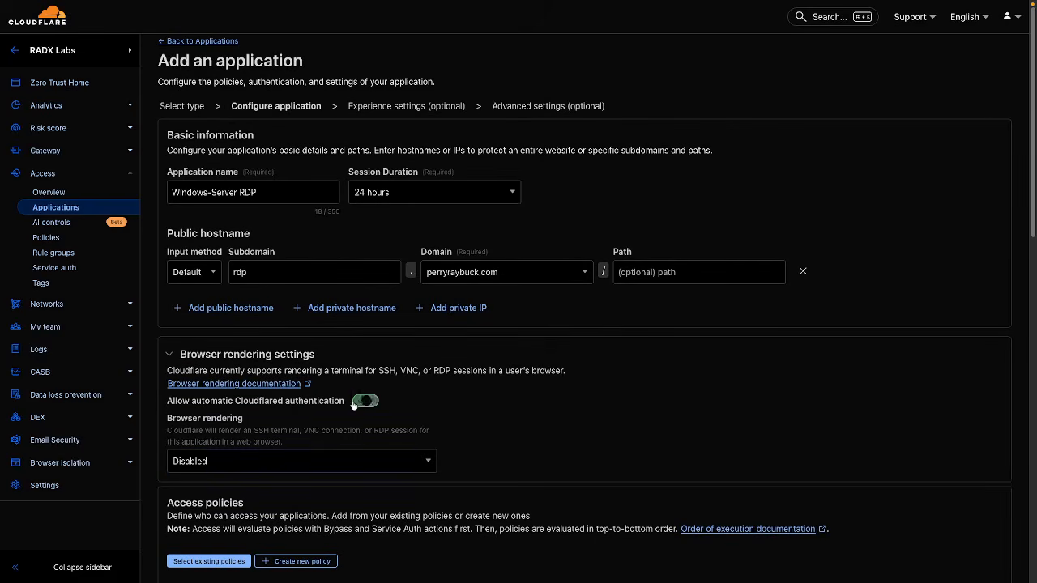
pyautogui.click(251, 461)
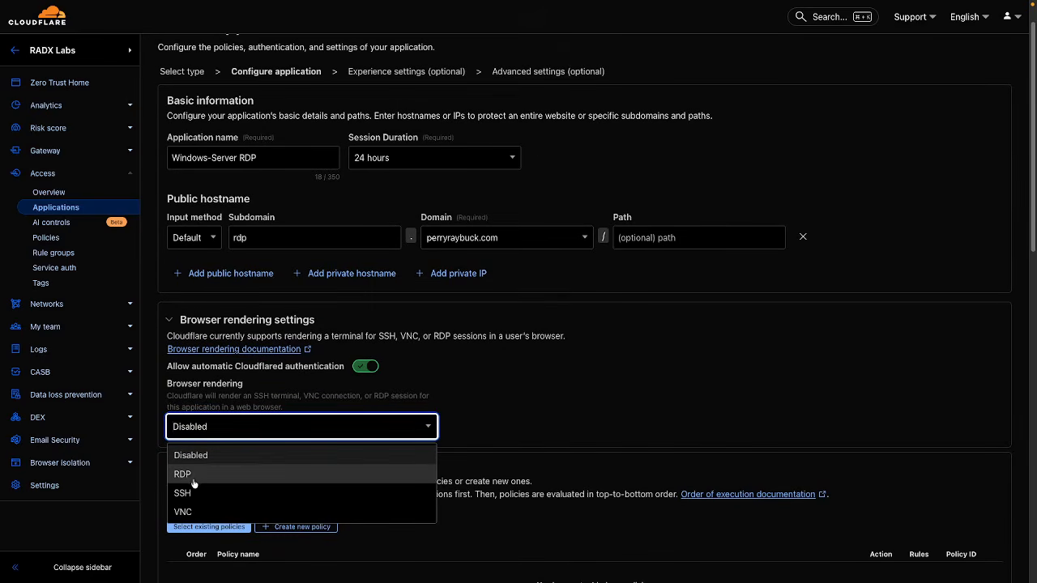
pyautogui.click(193, 478)
# Step: Choose Windows-Server as the target hostname in the RDP target criteria
pyautogui.scroll(-3, 210, 392)
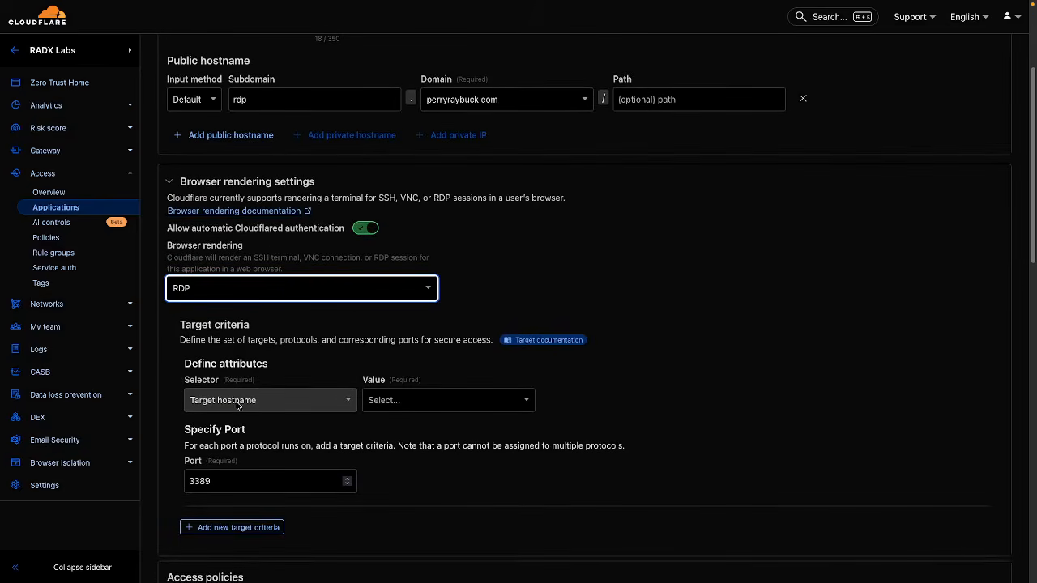
pyautogui.click(383, 405)
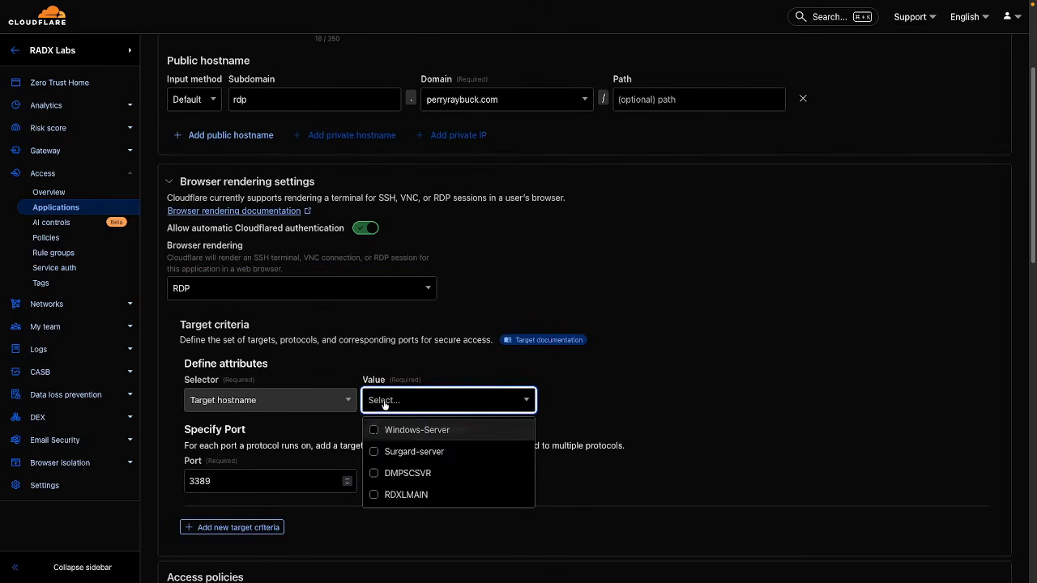
pyautogui.click(376, 434)
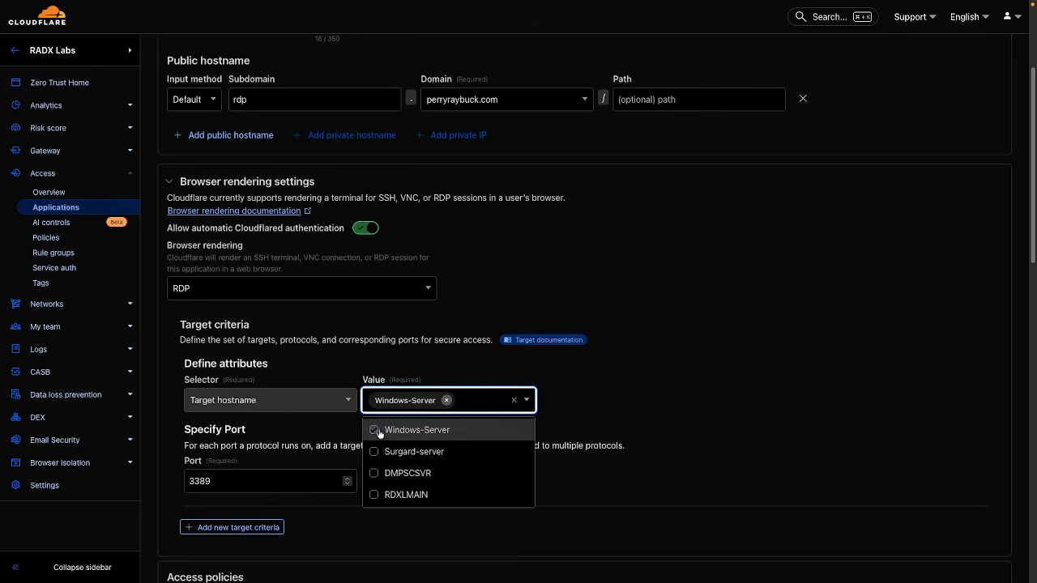
# Step: Leave the current application form, start a new self-hosted Access application and name it Windows-Server
pyautogui.click(60, 303)
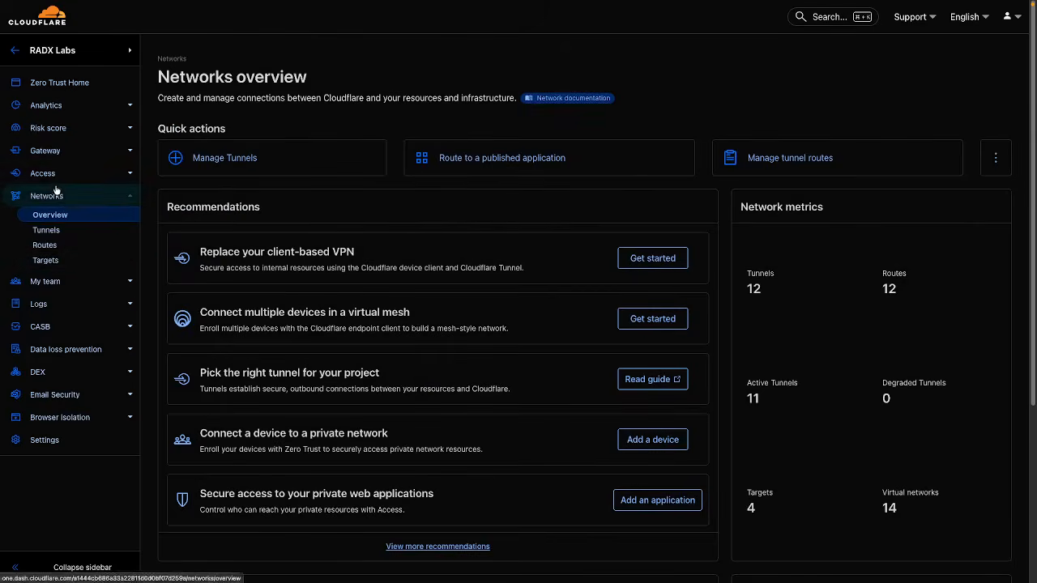
pyautogui.click(49, 173)
pyautogui.click(56, 207)
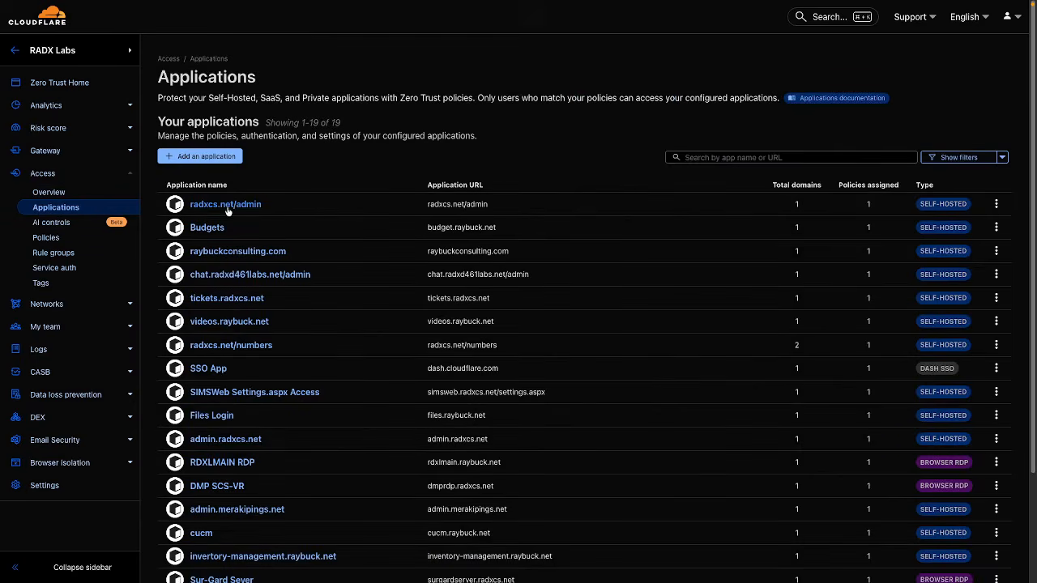
pyautogui.click(202, 156)
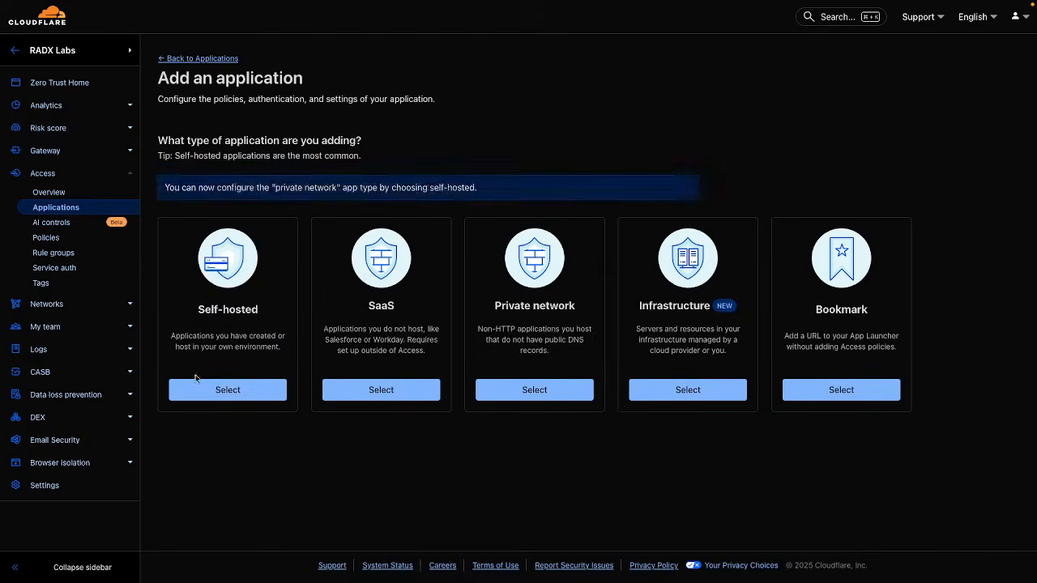
pyautogui.click(197, 386)
pyautogui.click(229, 207)
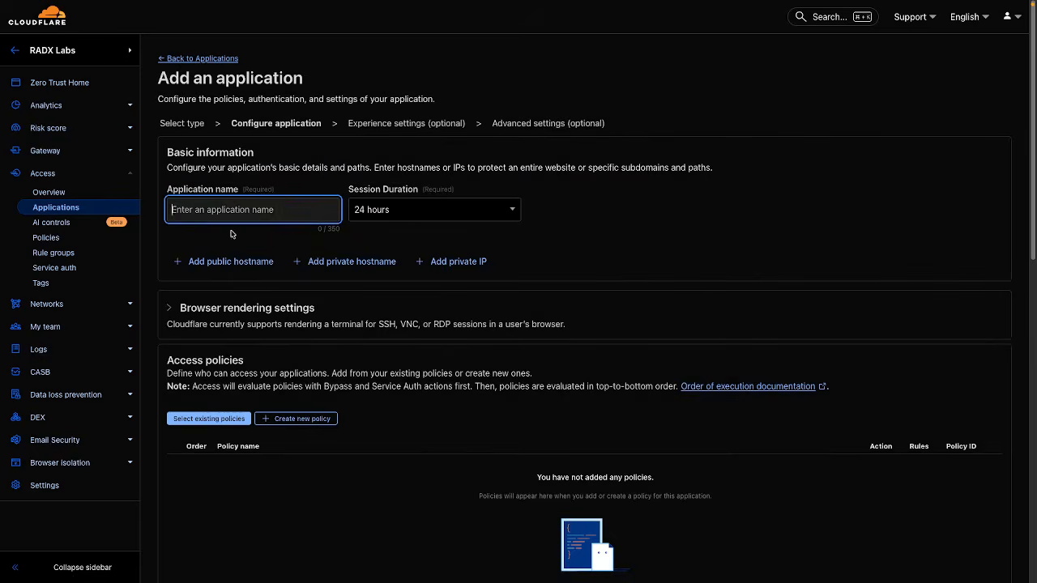
pyautogui.write('win')
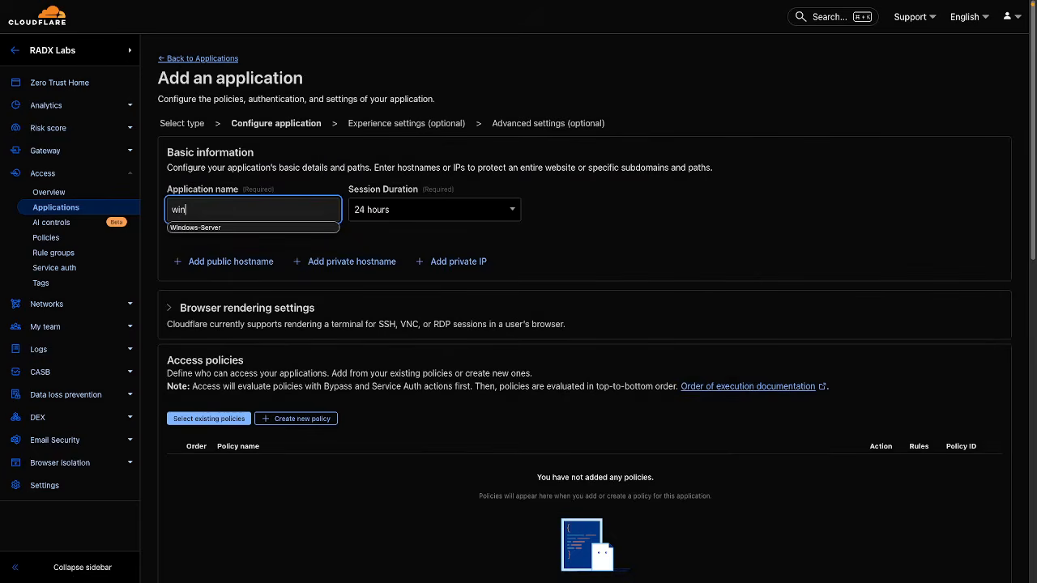
pyautogui.click(247, 228)
# Step: Add a public hostname to the Windows-Server application with subdomain rdp on the owner's personal-name .com domain
pyautogui.click(222, 262)
pyautogui.click(256, 289)
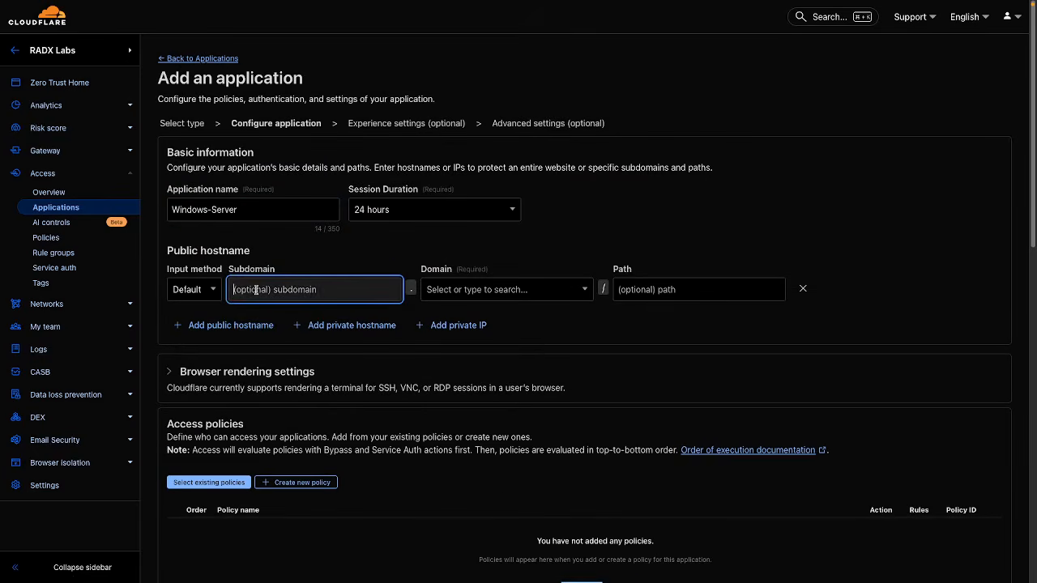
pyautogui.write('rdp')
pyautogui.click(510, 301)
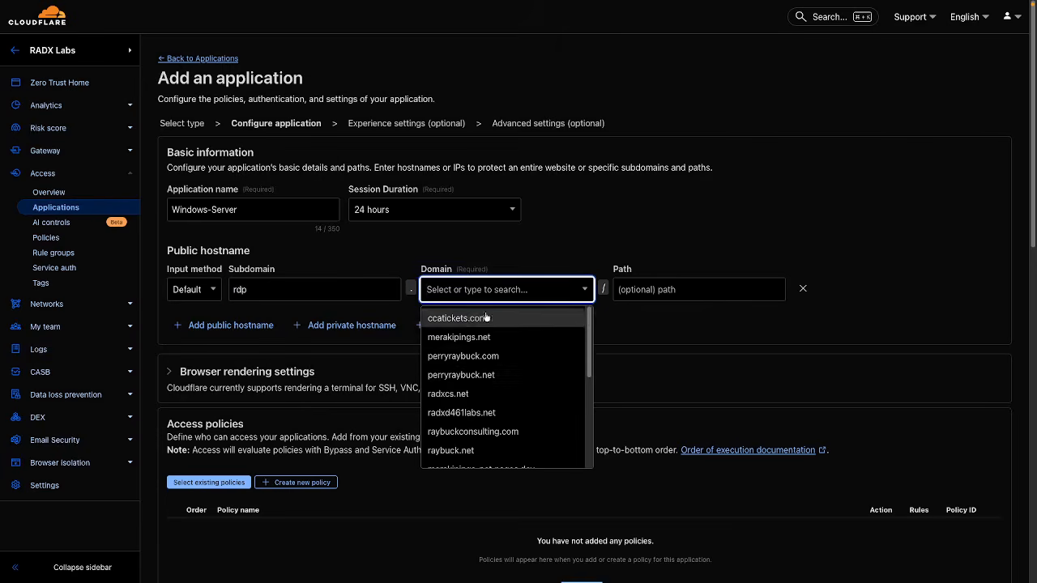
pyautogui.click(474, 357)
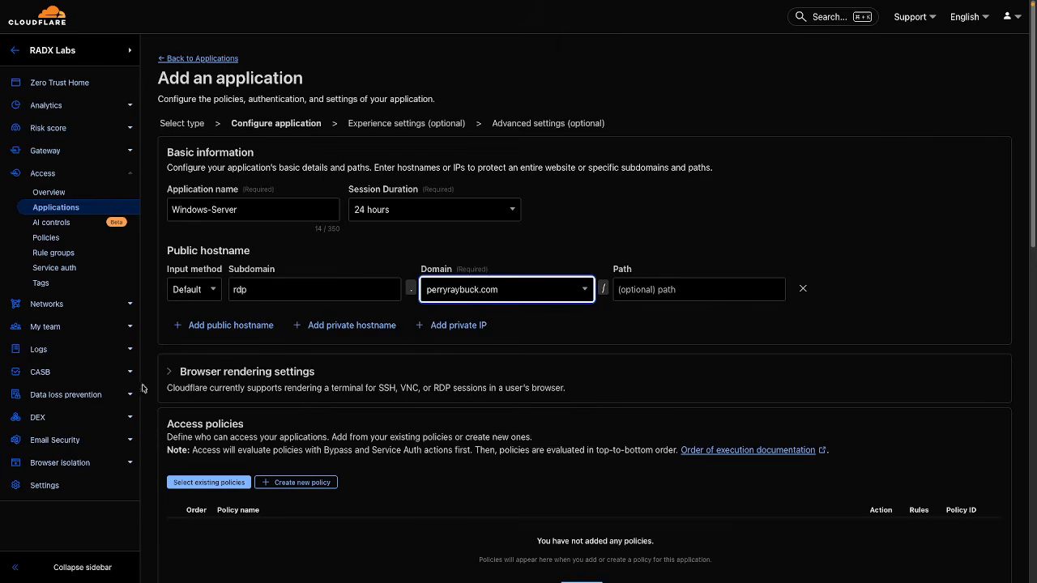
# Step: Allow automatic Cloudflared authentication for the Windows-Server application and set its browser rendering to RDP
pyautogui.click(202, 372)
pyautogui.click(361, 417)
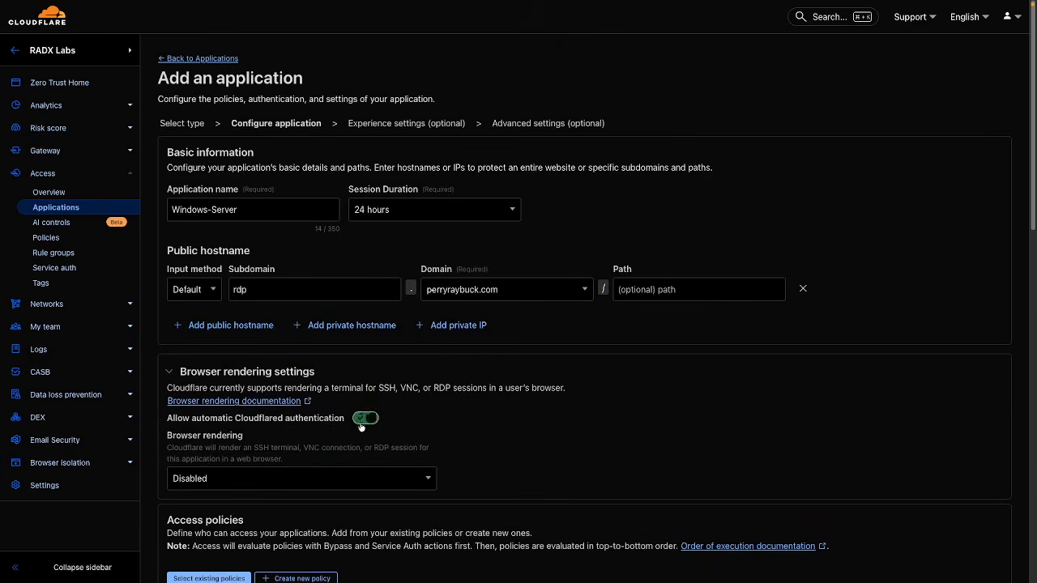
pyautogui.click(292, 478)
pyautogui.click(209, 525)
# Step: Set the application's target criteria to the target hostname Windows-Server
pyautogui.scroll(-2, 383, 415)
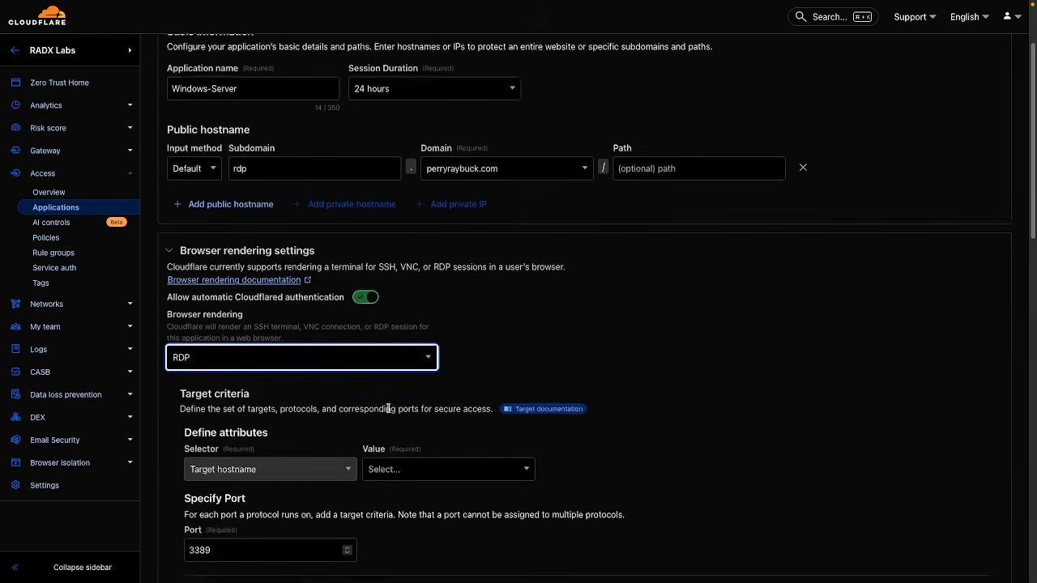
pyautogui.click(401, 452)
pyautogui.click(389, 489)
pyautogui.scroll(-1, 389, 486)
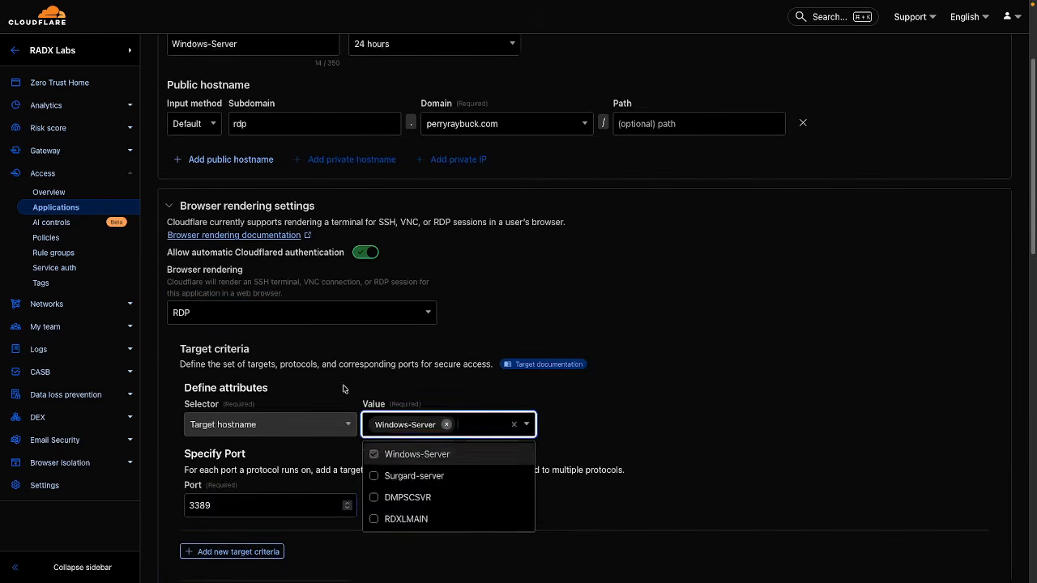
pyautogui.click(266, 521)
# Step: Start a new access policy from the application form and name it Windows-Server Access policy
pyautogui.scroll(-1, 251, 437)
pyautogui.scroll(-2, 250, 432)
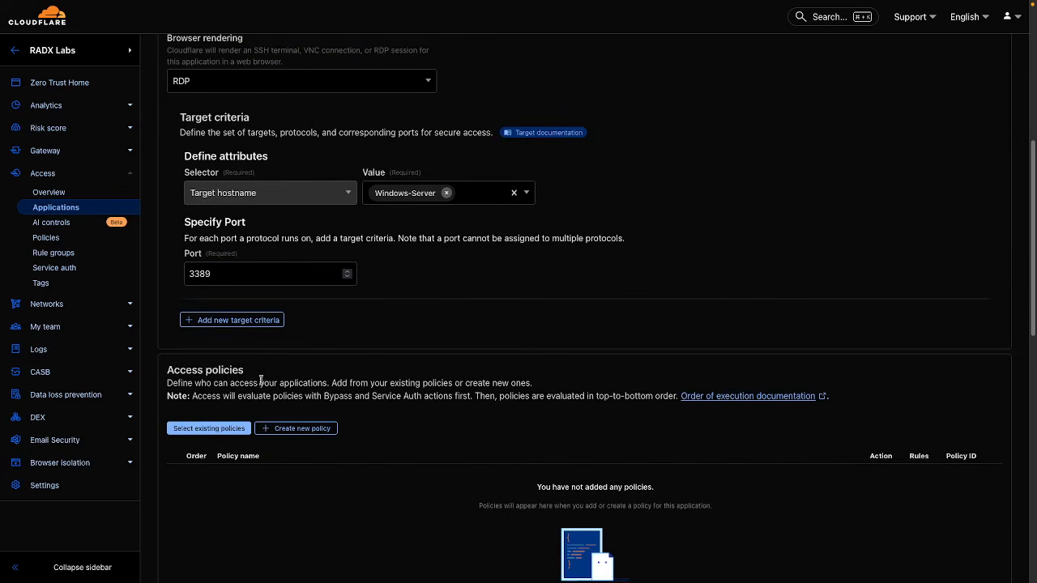
pyautogui.click(298, 430)
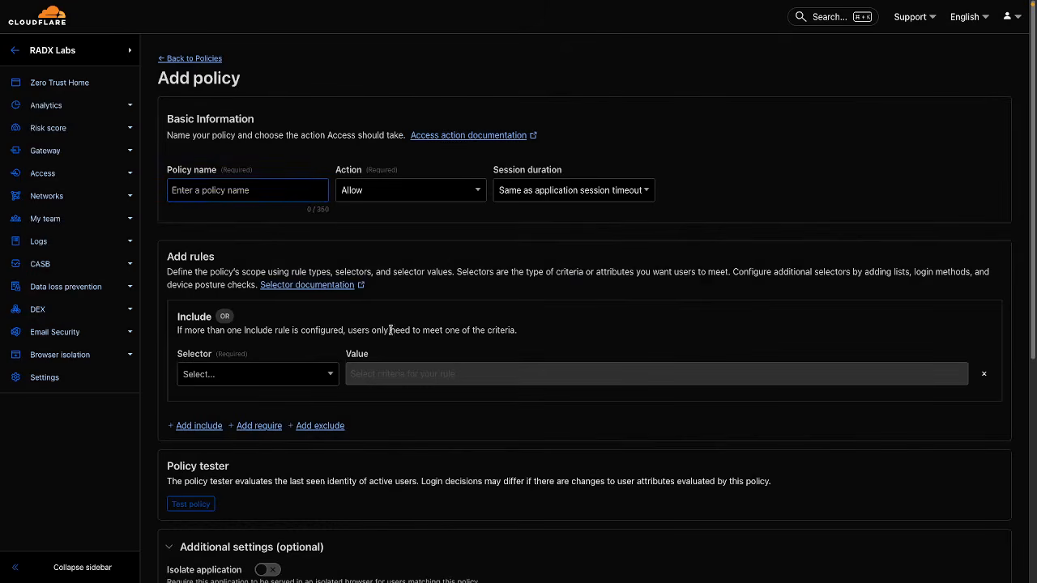
pyautogui.click(263, 194)
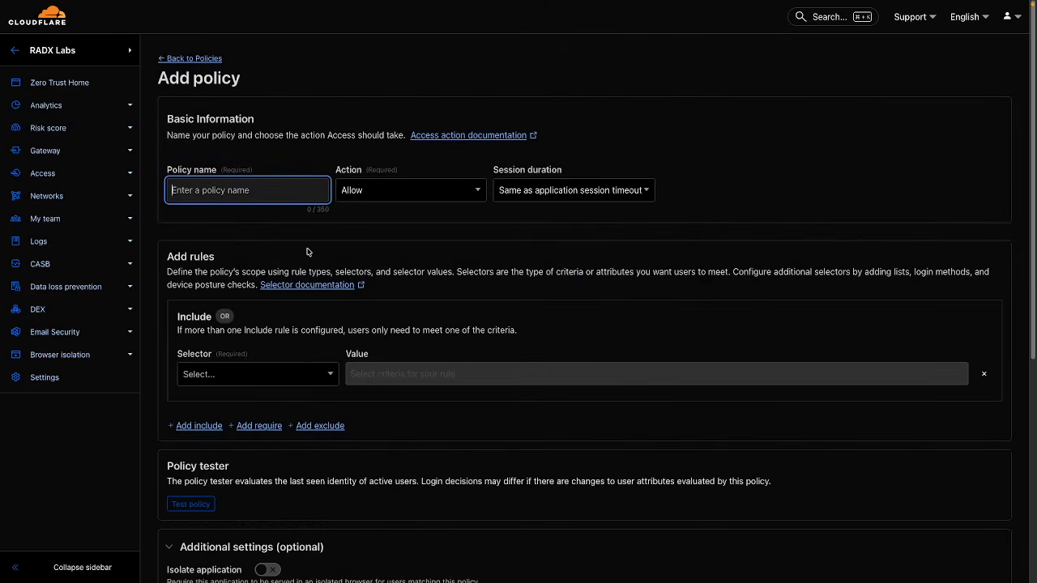
pyautogui.write('win')
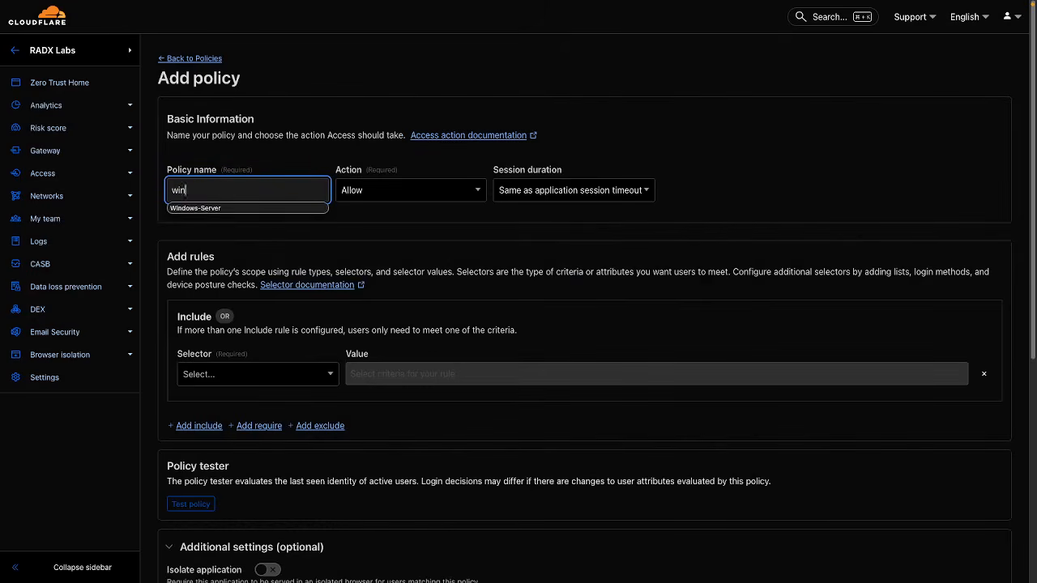
pyautogui.click(199, 208)
pyautogui.write('Access policy')
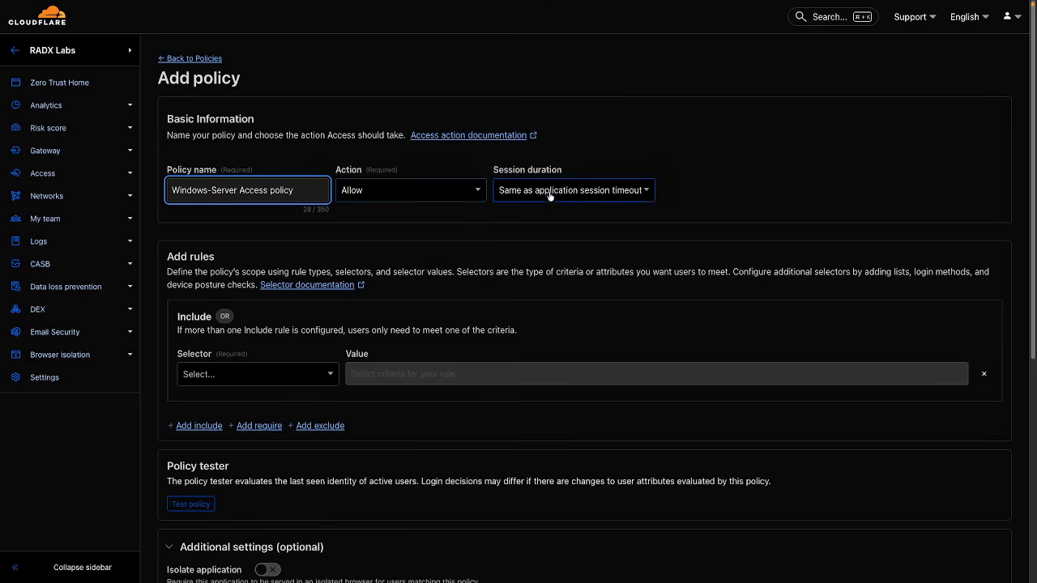
# Step: Set the selector of the policy's Include rule to Rule group
pyautogui.click(232, 379)
pyautogui.scroll(-2, 268, 486)
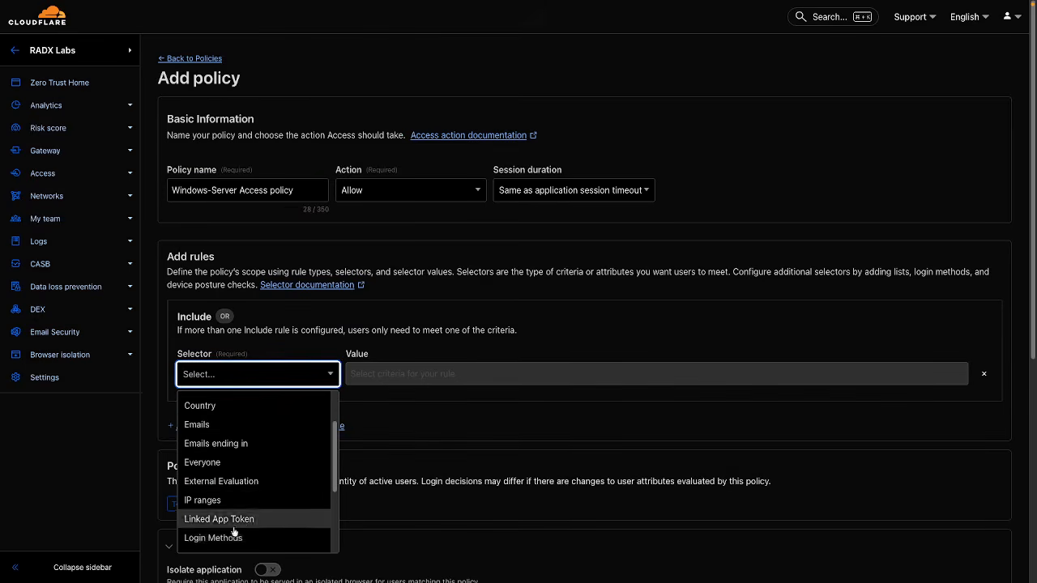
pyautogui.scroll(-2, 234, 528)
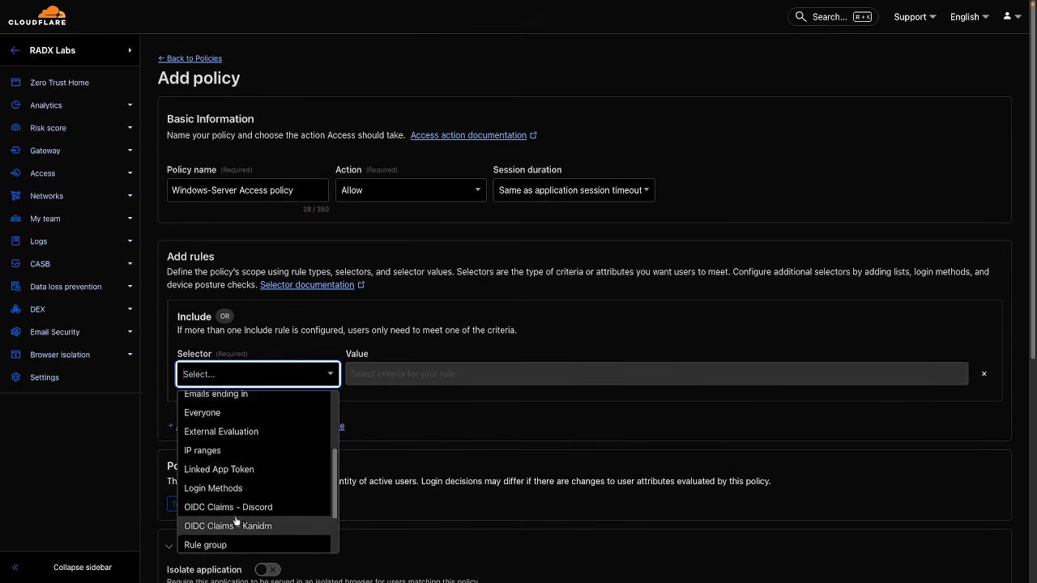
pyautogui.scroll(-1, 235, 521)
pyautogui.click(235, 519)
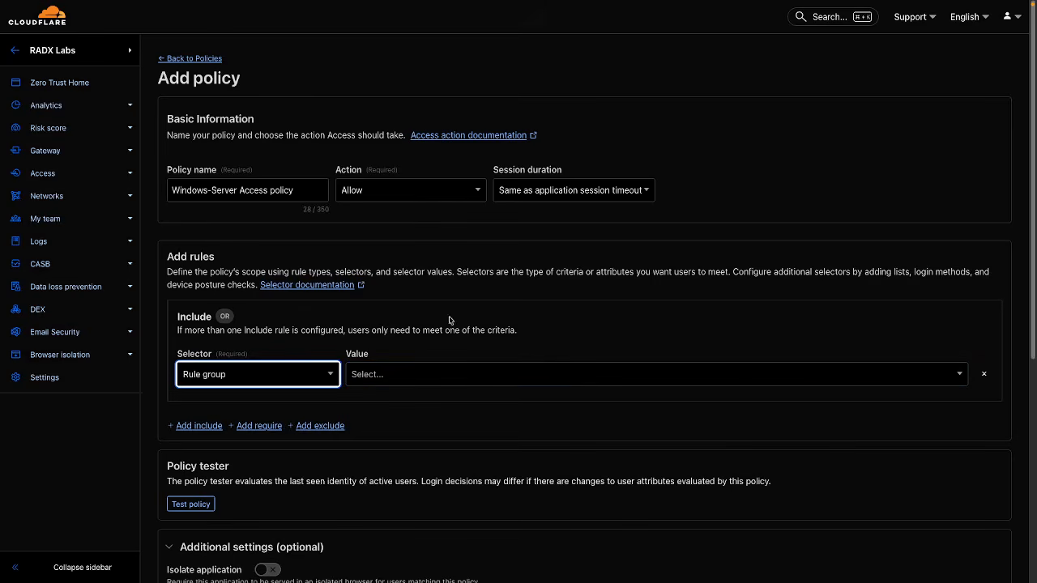
# Step: Choose an existing rule group as the Include rule's value and save the Windows-Server Access policy
pyautogui.click(409, 374)
pyautogui.click(394, 379)
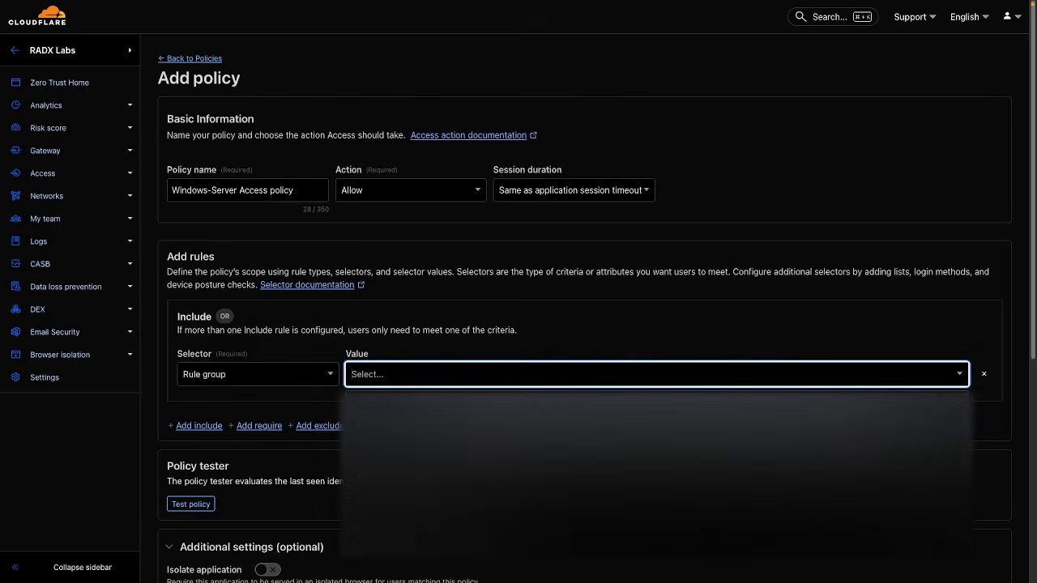
pyautogui.click(478, 474)
pyautogui.scroll(-5, 377, 383)
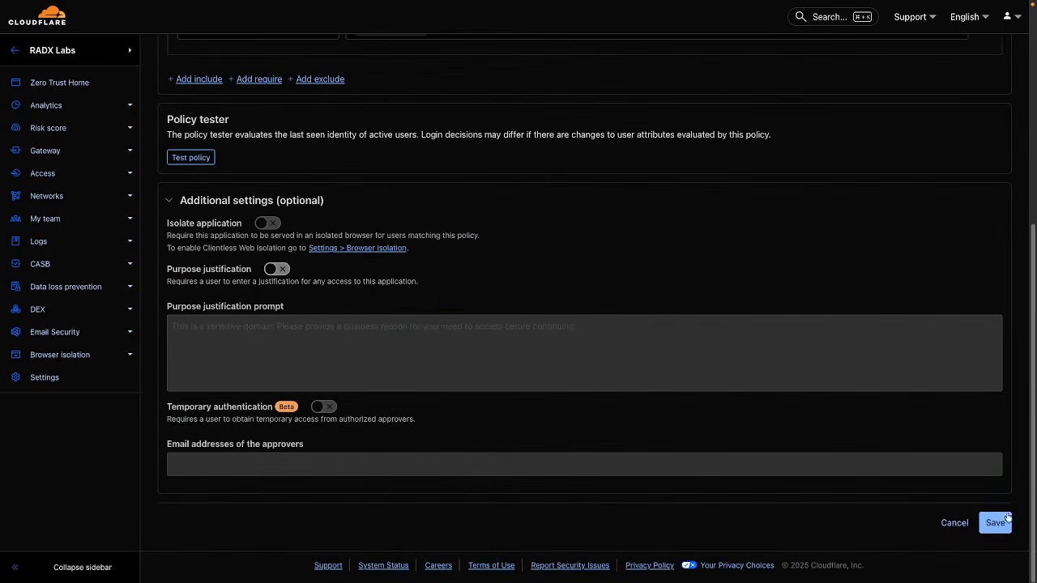
pyautogui.click(994, 523)
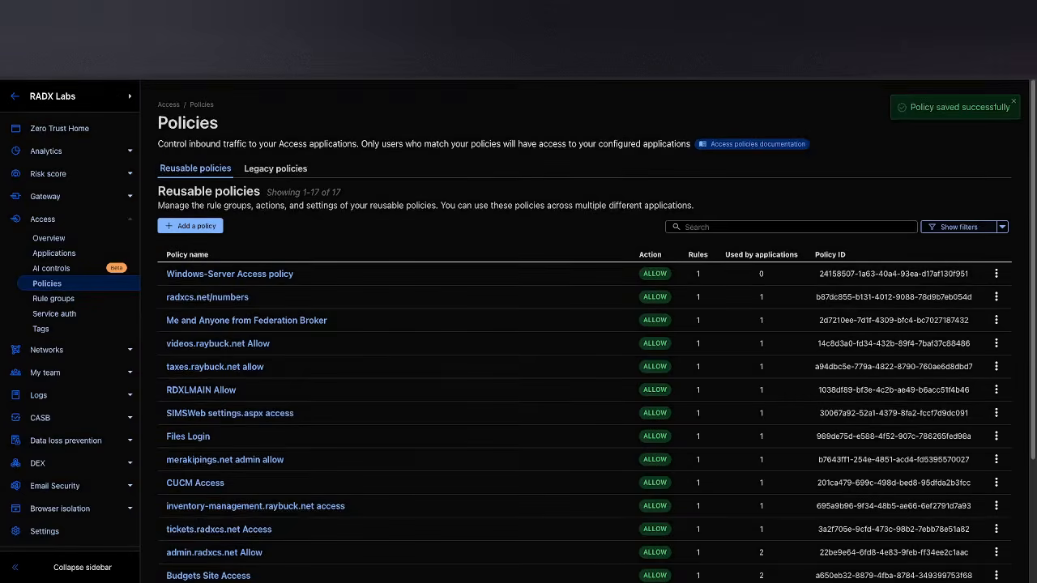
# Step: Return to the application form and assign the existing Windows-Server Access policy to the application
pyautogui.click(97, 39)
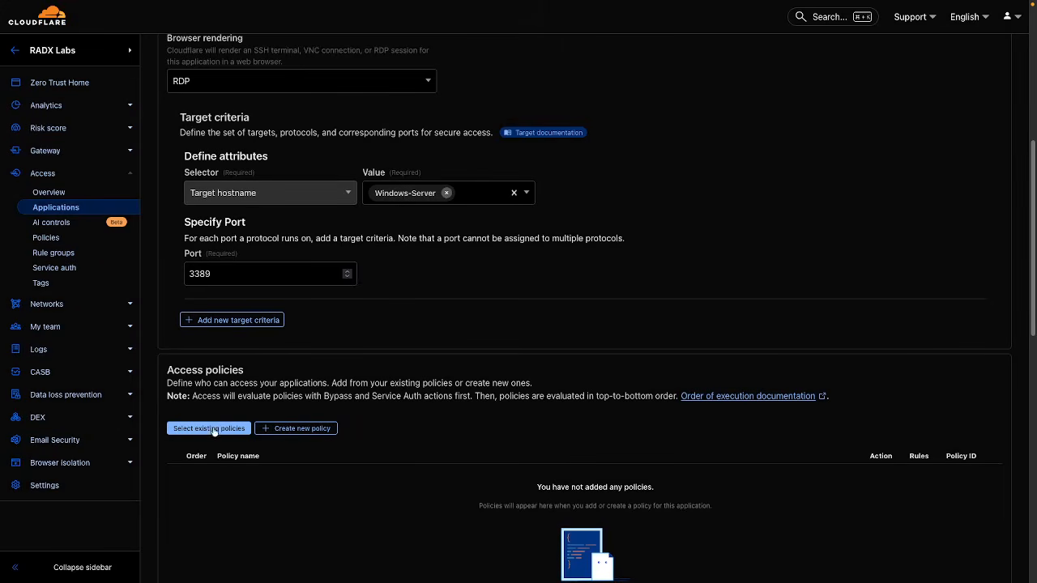
pyautogui.click(230, 429)
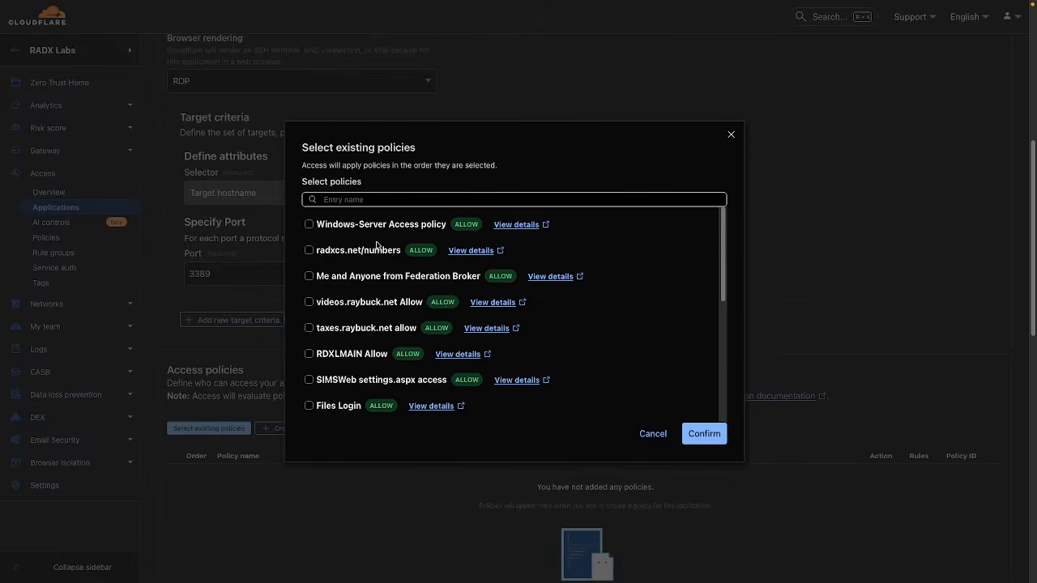
pyautogui.click(340, 228)
pyautogui.click(702, 434)
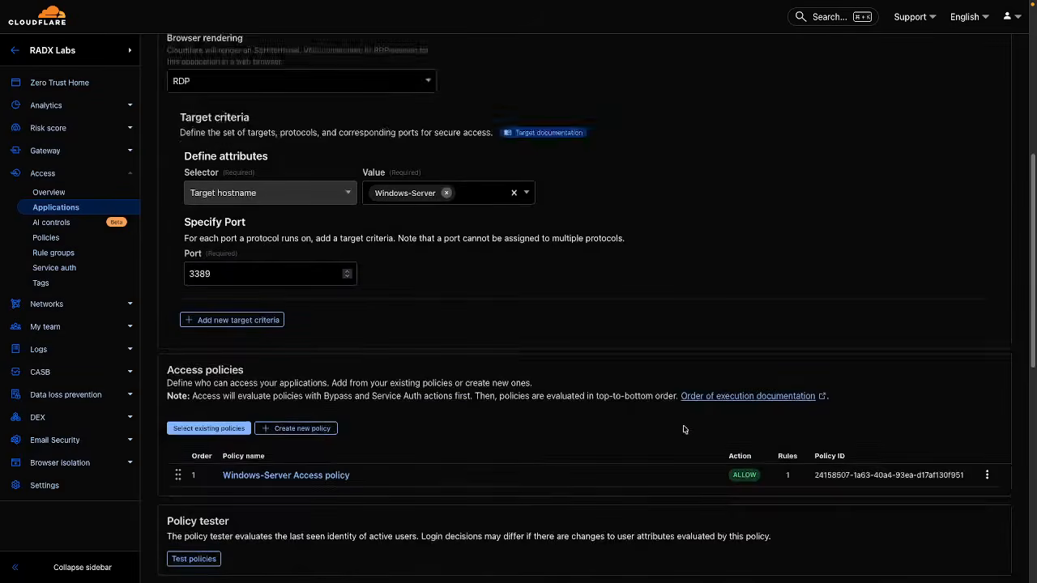
# Step: Keep the default login, experience and advanced settings and save the Windows-Server application
pyautogui.scroll(-3, 809, 477)
pyautogui.scroll(-5, 809, 477)
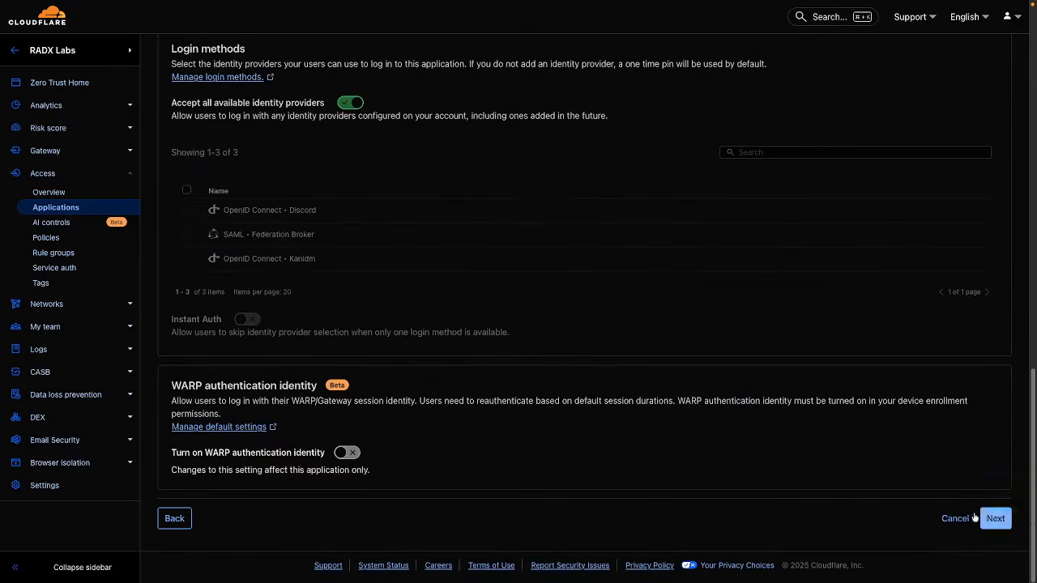
pyautogui.click(996, 518)
pyautogui.click(995, 519)
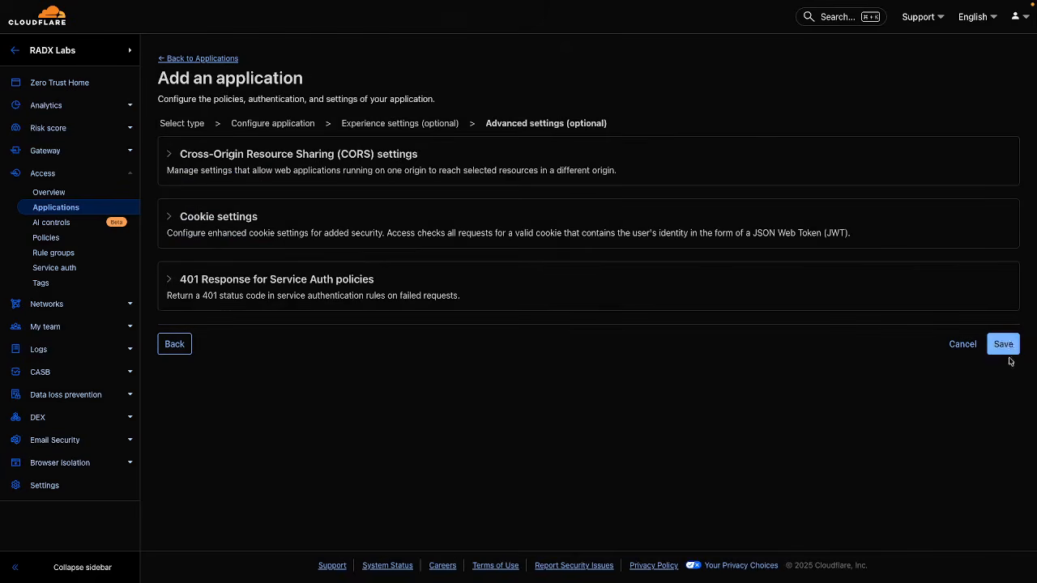
pyautogui.click(1007, 353)
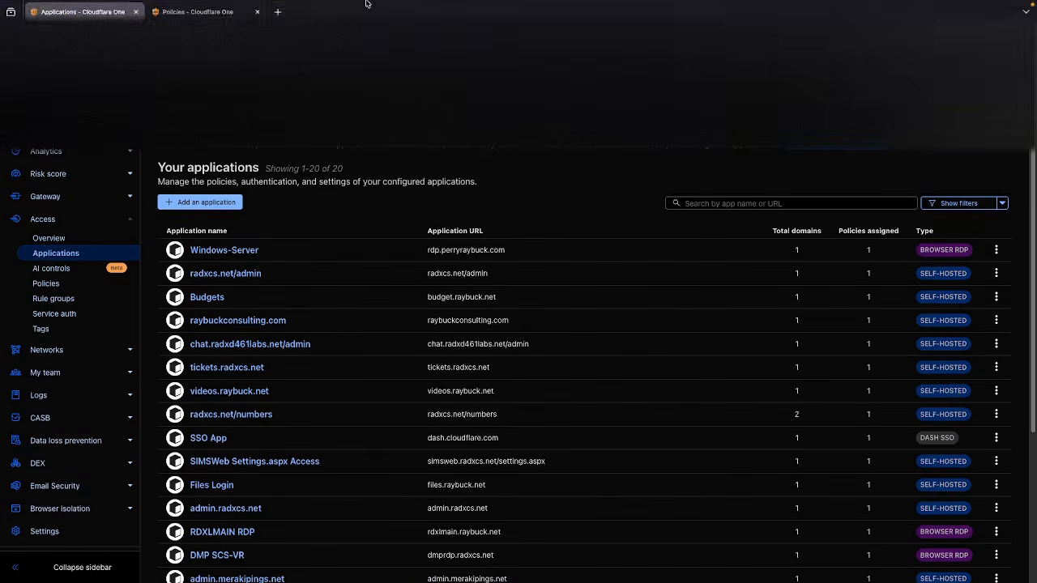
pyautogui.press('super+t')
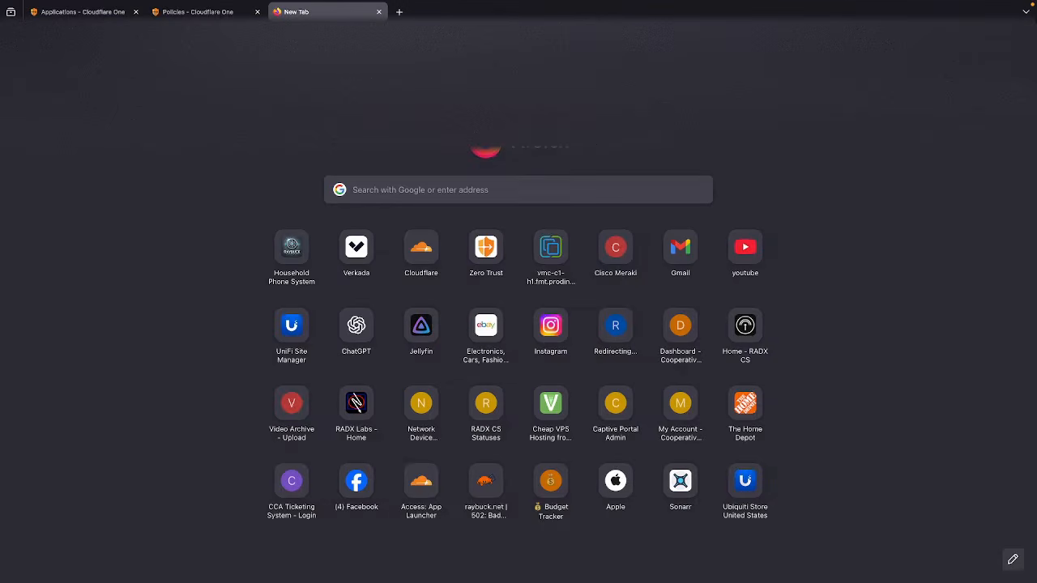
pyautogui.click(212, 32)
pyautogui.write('dash.cloudflare.com/')
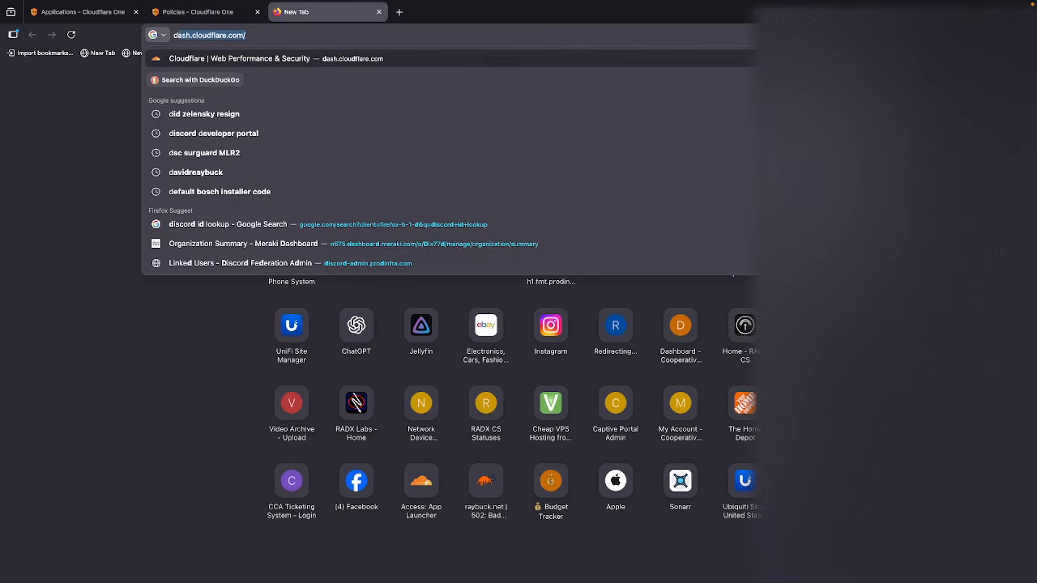
pyautogui.press('Return')
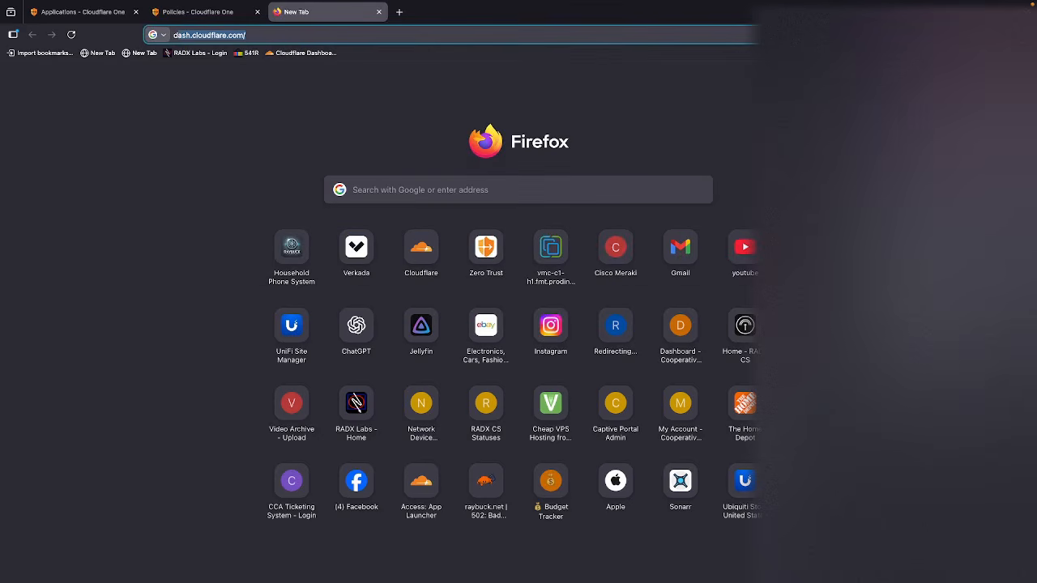
# Step: Open the Access App Launcher at d461.cloudflareaccess.com in a private browser window
pyautogui.press('super+shift+p')
pyautogui.click(205, 36)
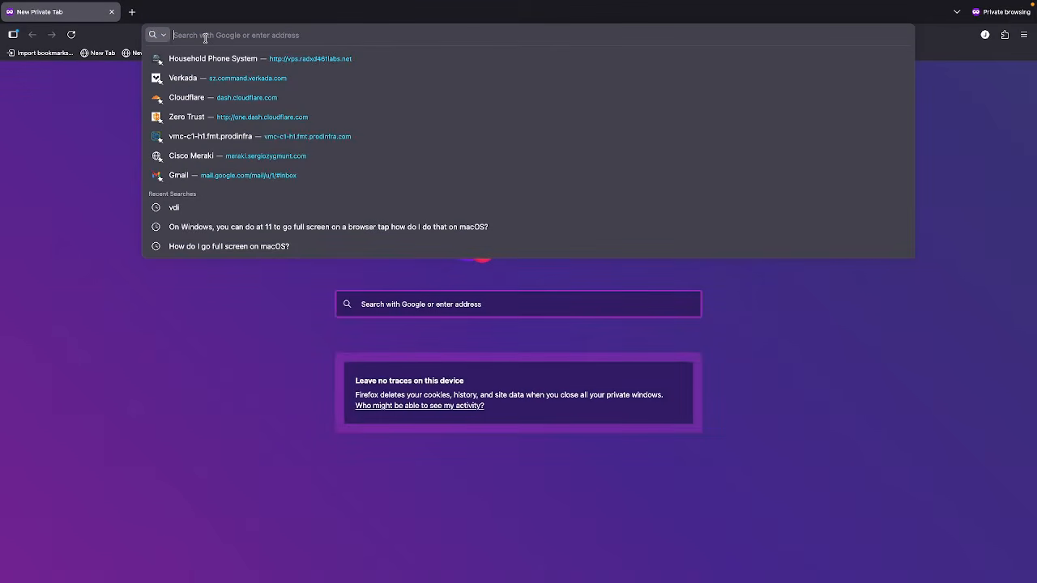
pyautogui.write('d461.cloudflareaccess.com/')
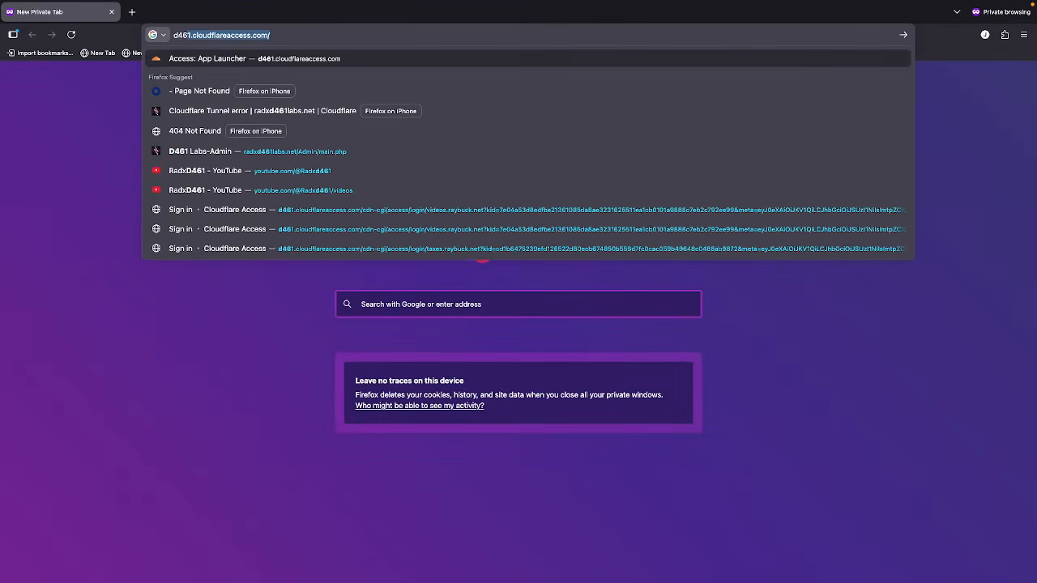
pyautogui.press('Return')
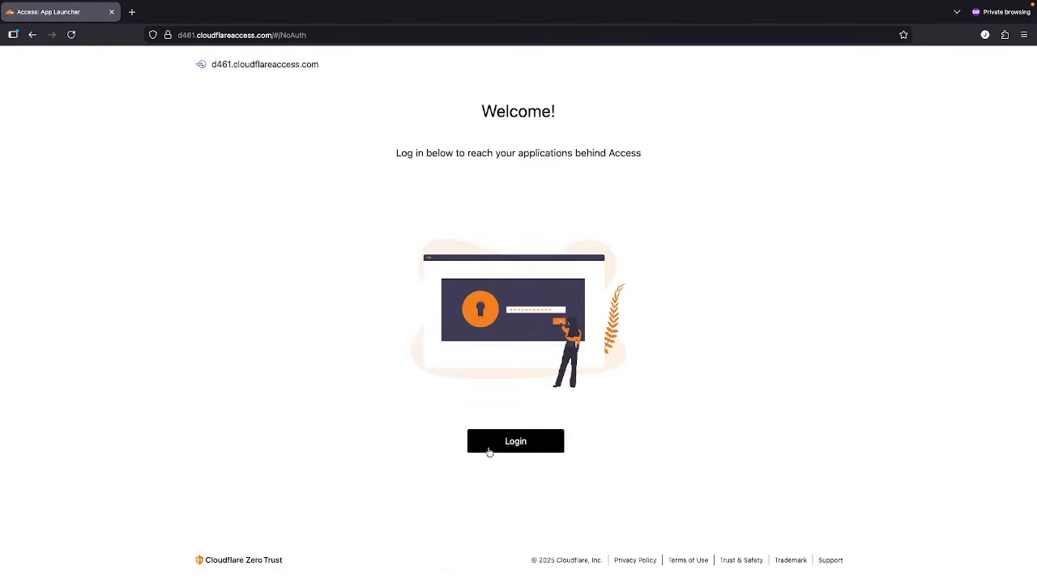
# Step: Log in to the App Launcher with the account username and launch the Windows-Server application
pyautogui.click(515, 440)
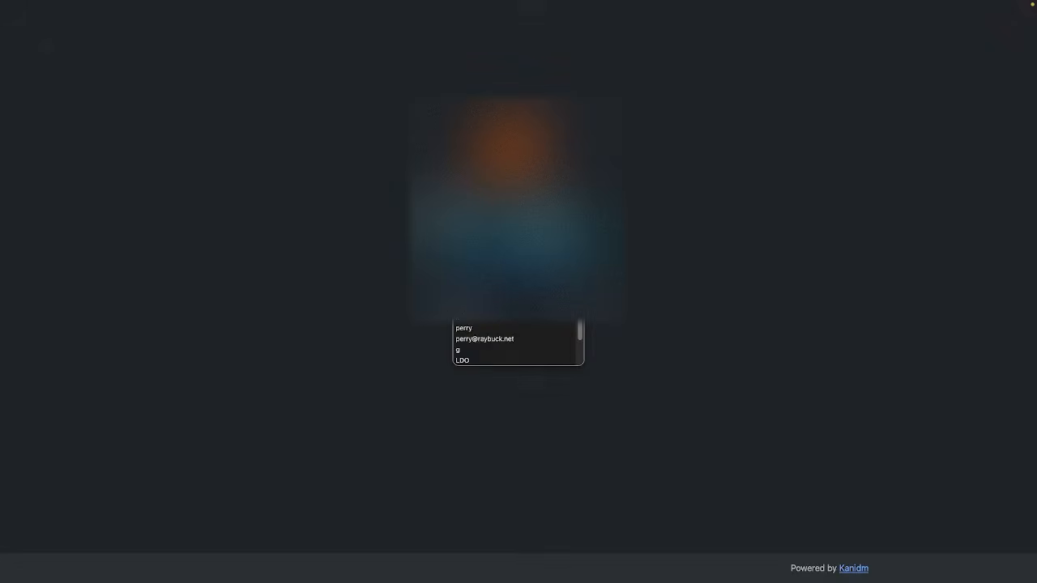
pyautogui.write('perry')
pyautogui.press('Return')
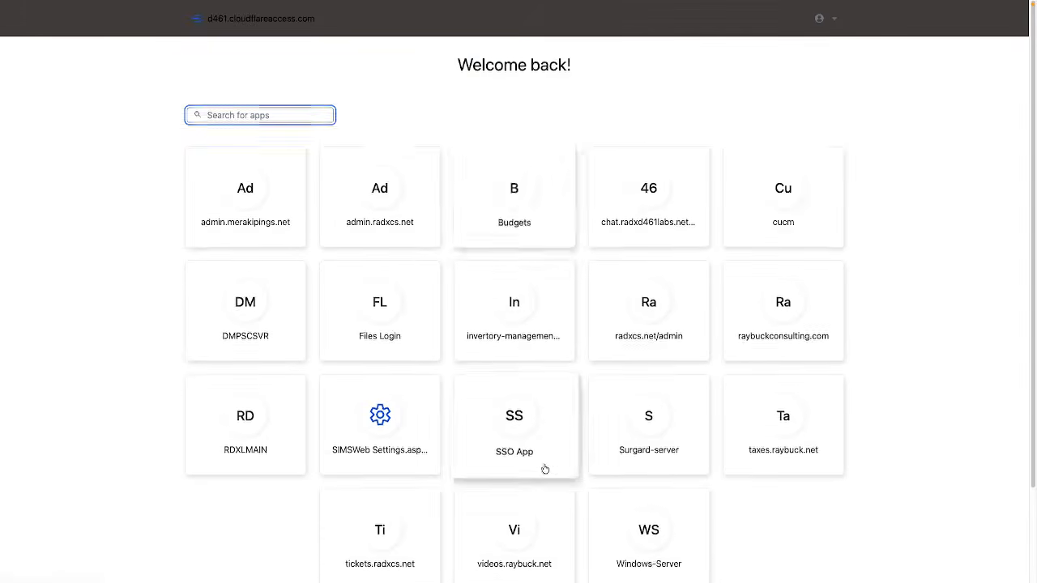
pyautogui.scroll(-2, 545, 469)
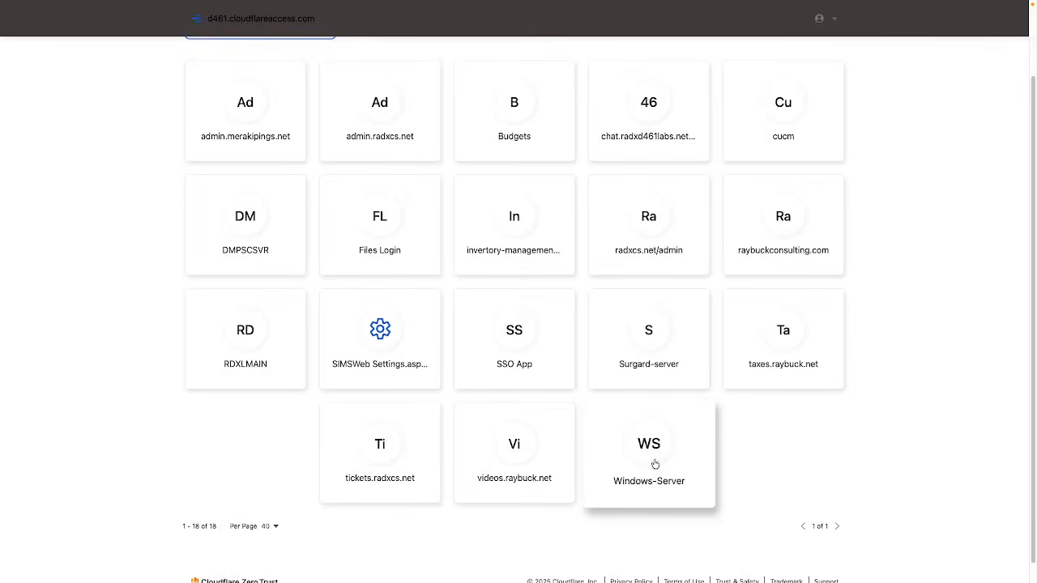
pyautogui.click(659, 465)
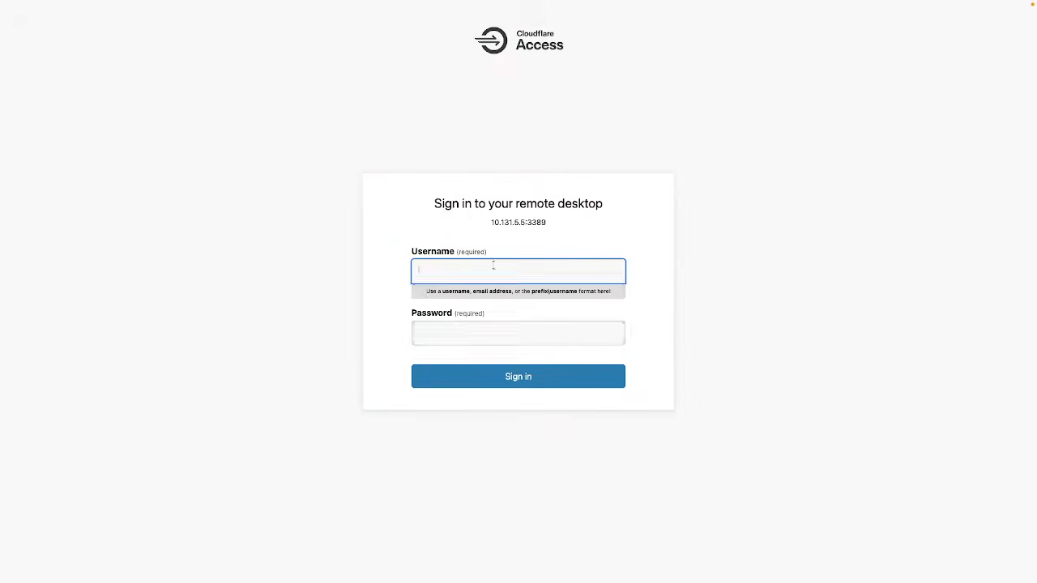
# Step: Sign in to the remote desktop with username RADX and the account password, and accept the server's Important Notice
pyautogui.click(493, 265)
pyautogui.click(447, 267)
pyautogui.click(523, 262)
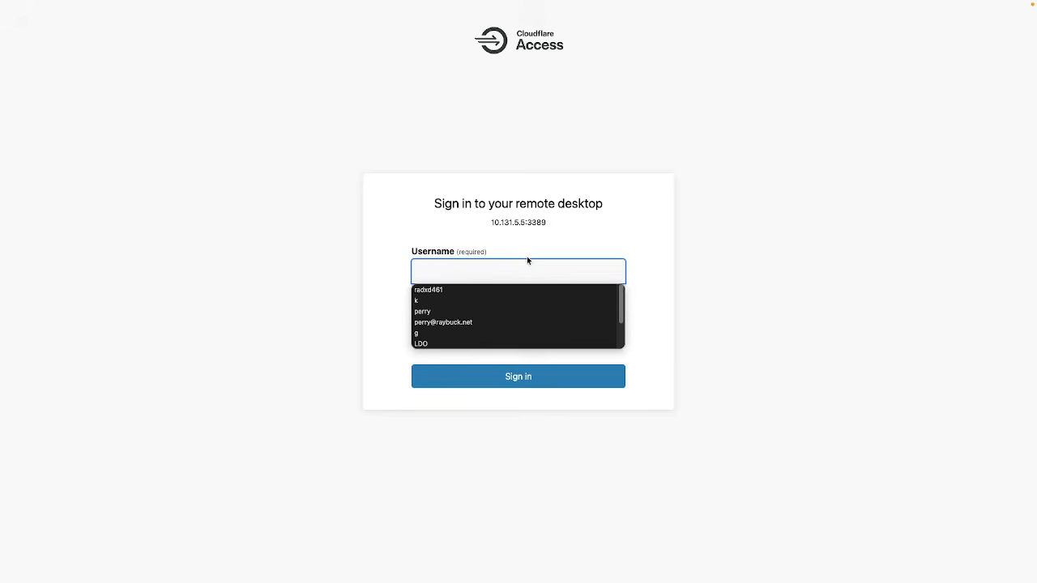
pyautogui.write('RADX')
pyautogui.press('Tab')
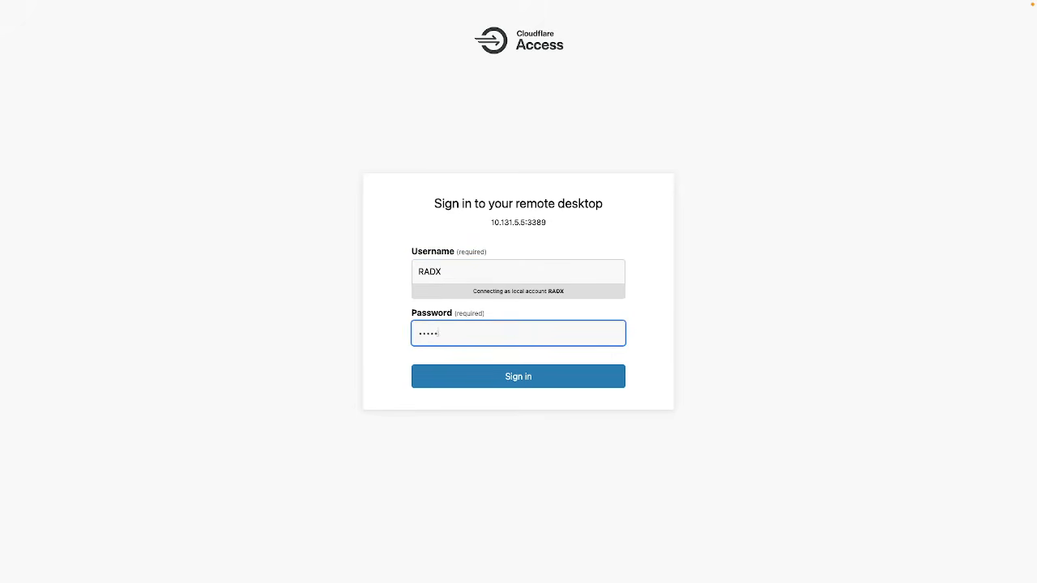
pyautogui.press('Return')
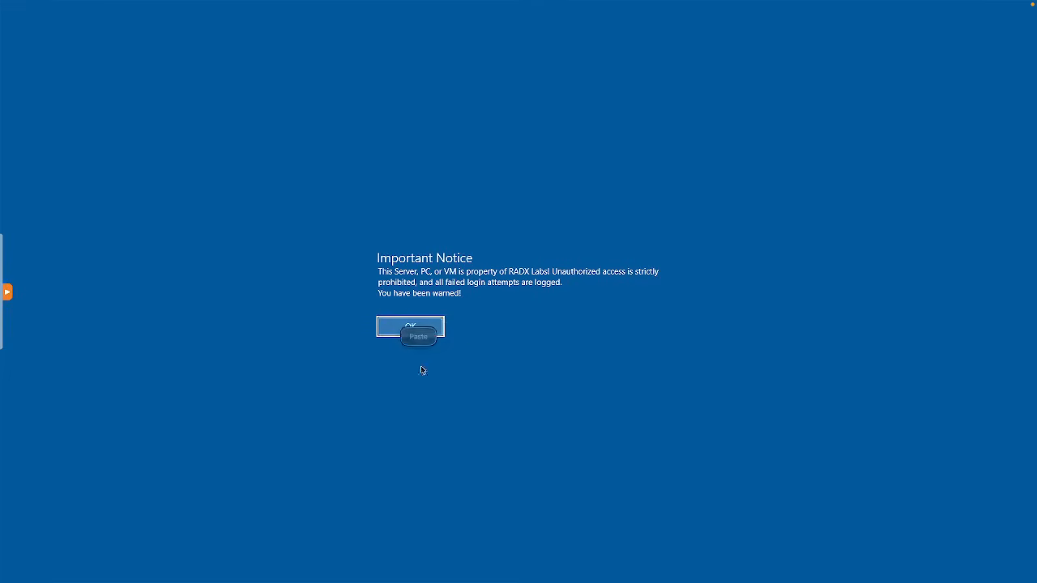
pyautogui.click(409, 327)
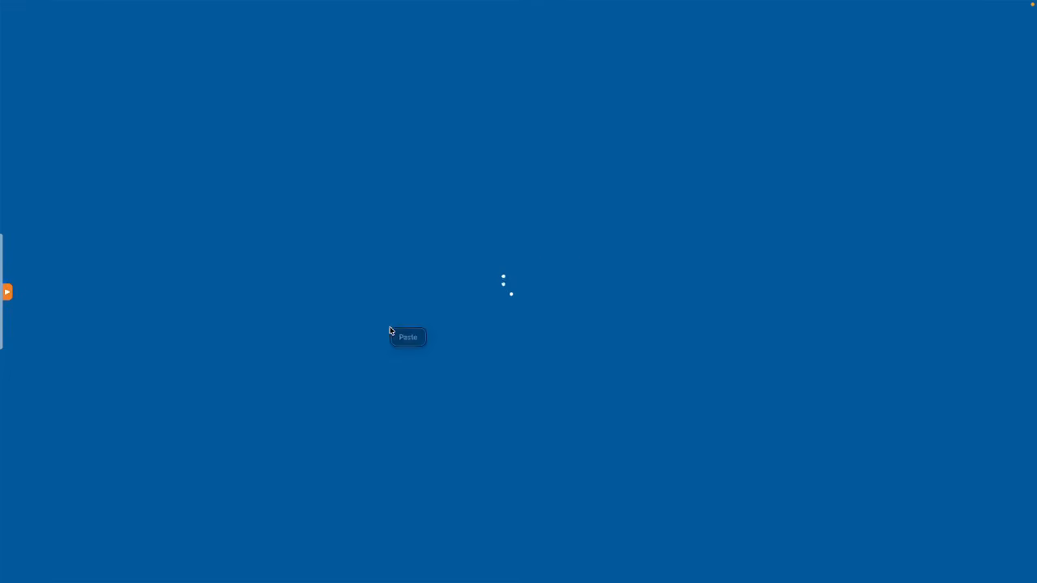